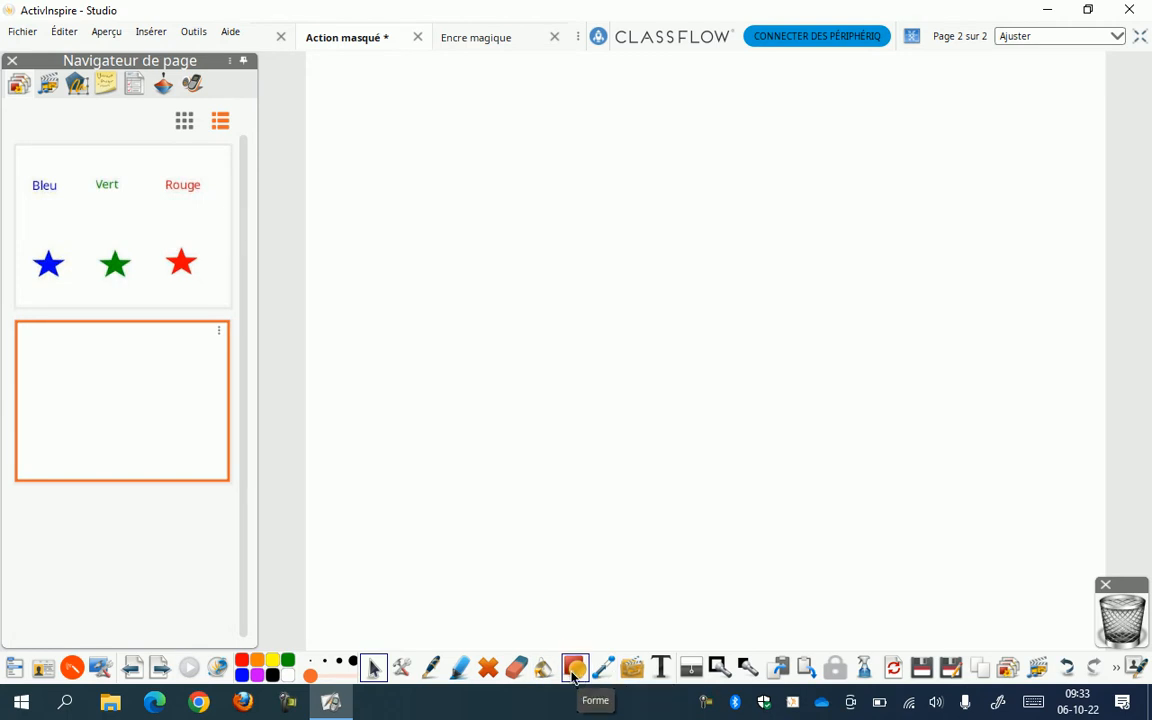
# - Draw a red five-pointed star in the lower-left area of page 2 with the shape tool
pyautogui.click(574, 670)
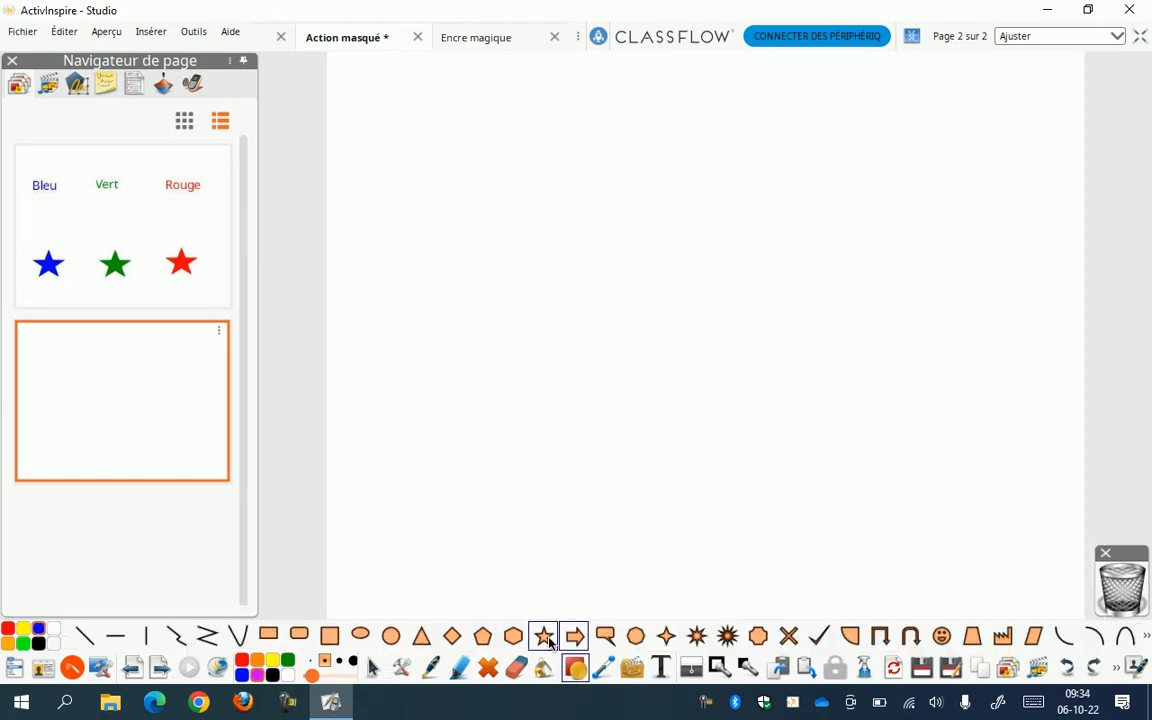
pyautogui.click(545, 637)
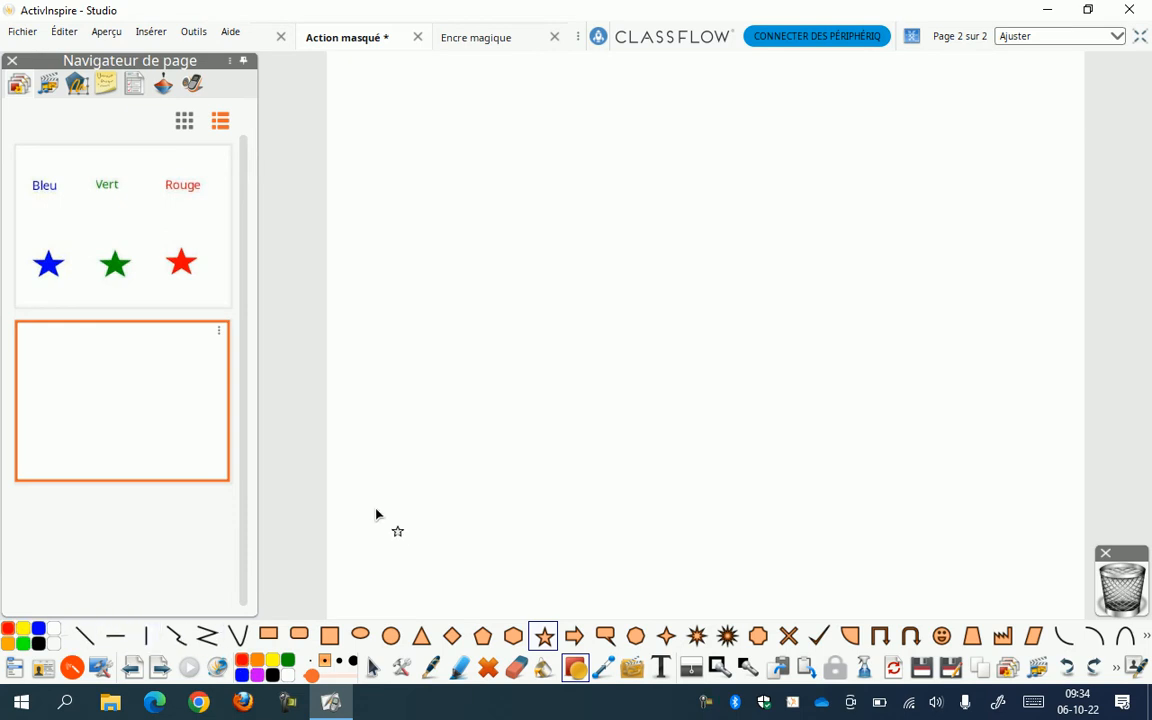
pyautogui.moveTo(417, 497); pyautogui.dragTo(504, 553)
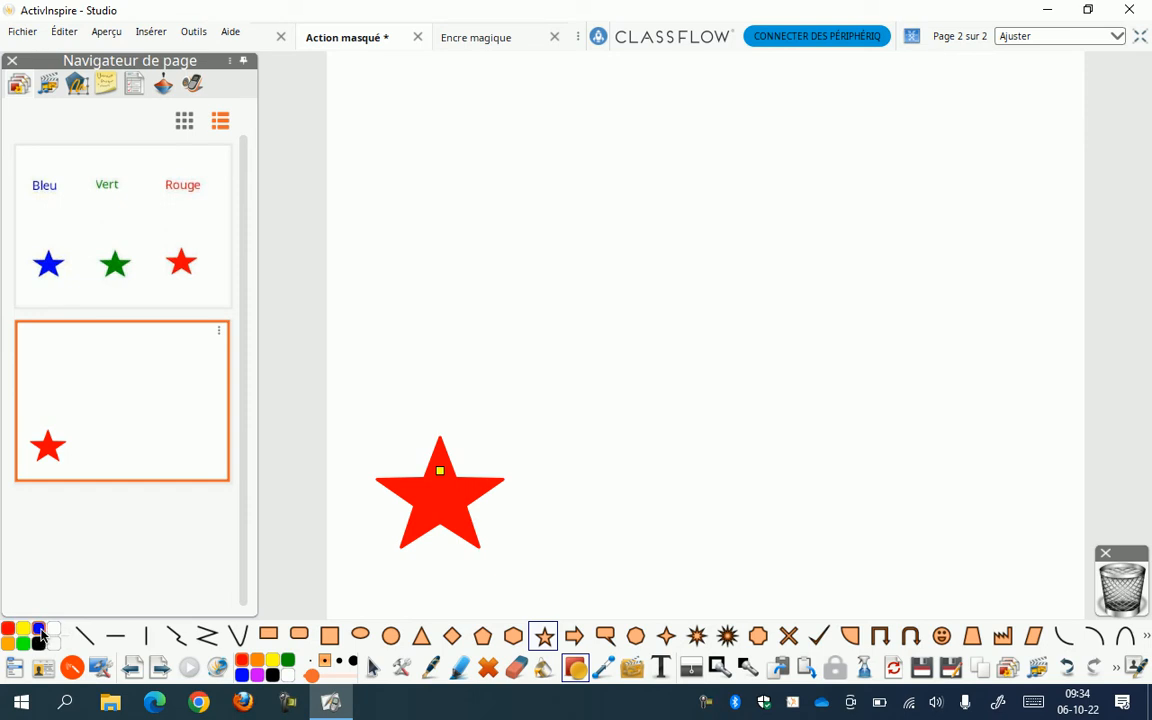
# - Draw a blue star and a green star in a row to the right of the red star
pyautogui.moveTo(588, 448)
pyautogui.mouseDown()
pyautogui.moveTo(661, 558)
pyautogui.moveTo(702, 571)
pyautogui.moveTo(720, 563)
pyautogui.mouseUp()
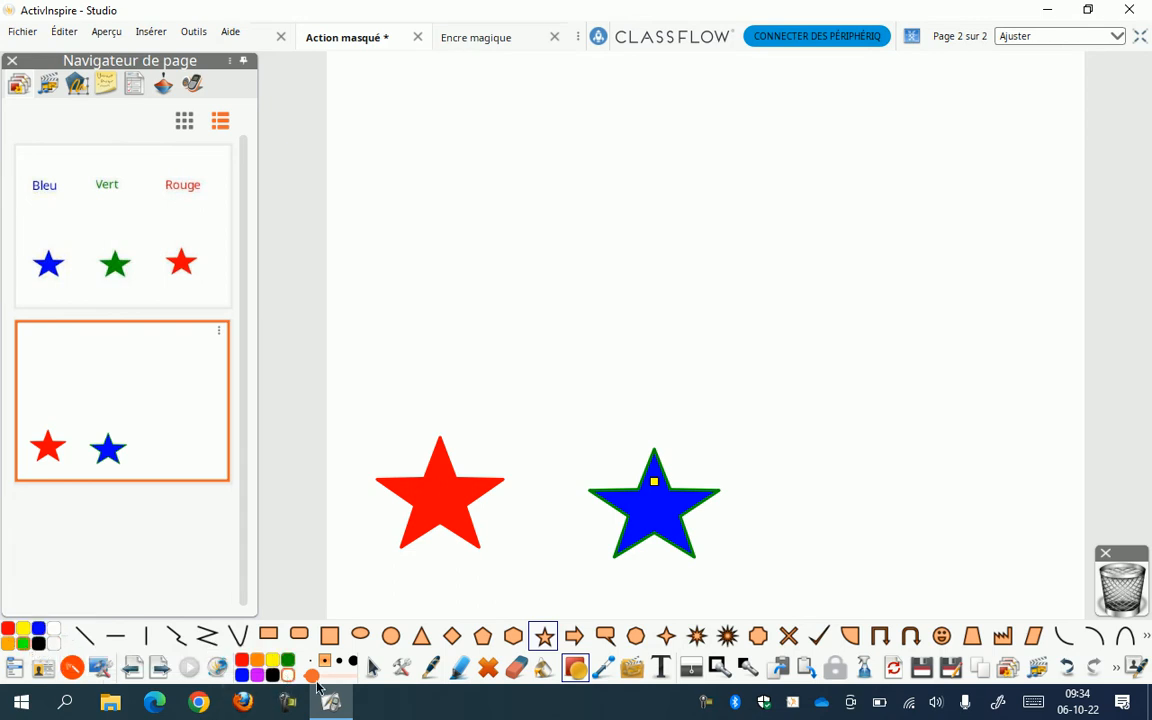
pyautogui.moveTo(863, 553); pyautogui.dragTo(903, 579)
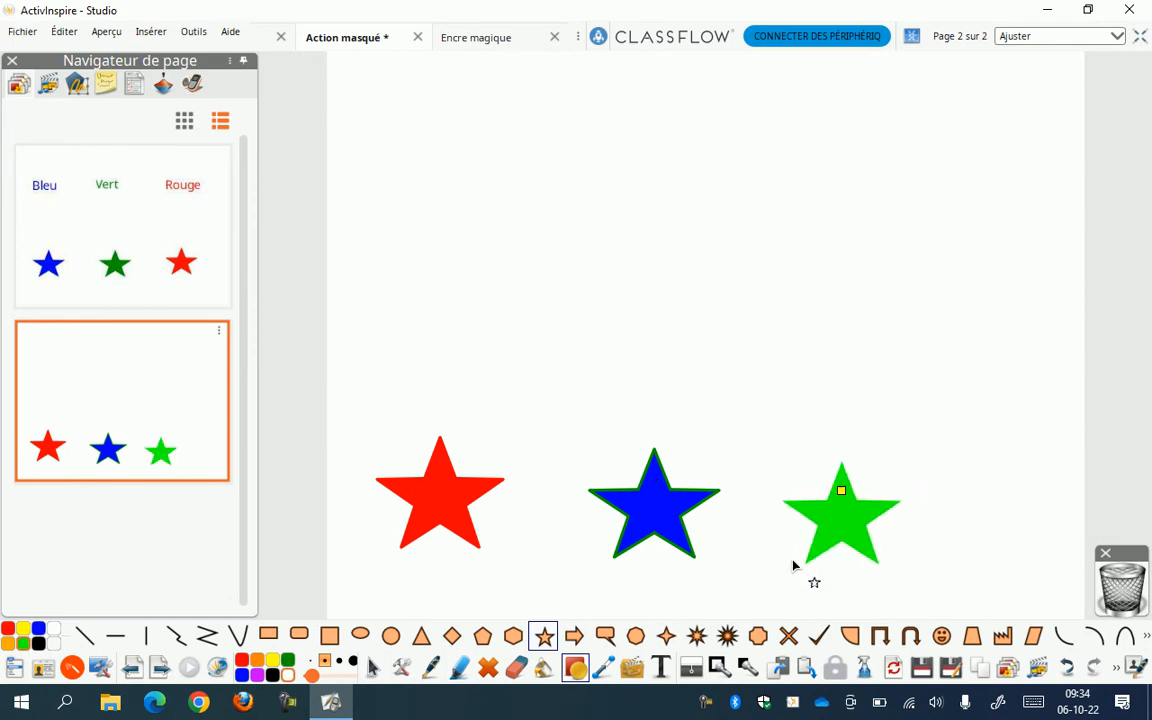
# - Delete the blue and green stars, keeping only the red one on the page
pyautogui.click(368, 670)
pyautogui.click(673, 537)
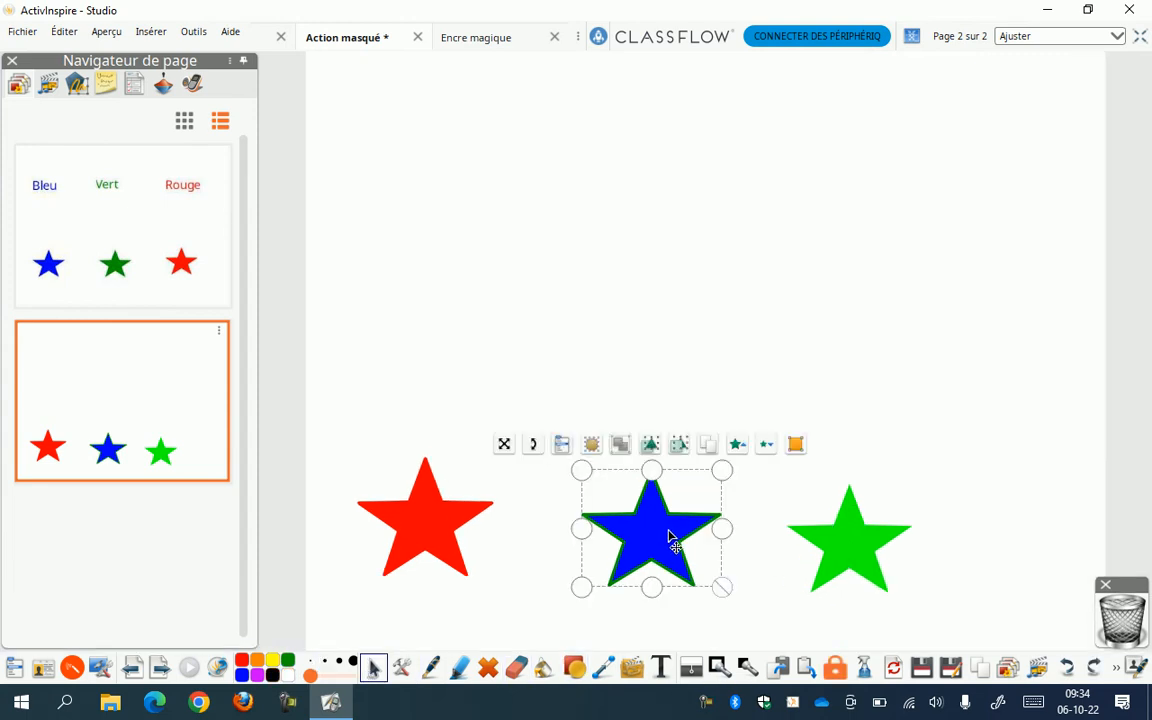
pyautogui.press('Delete')
pyautogui.click(852, 558)
pyautogui.press('Delete')
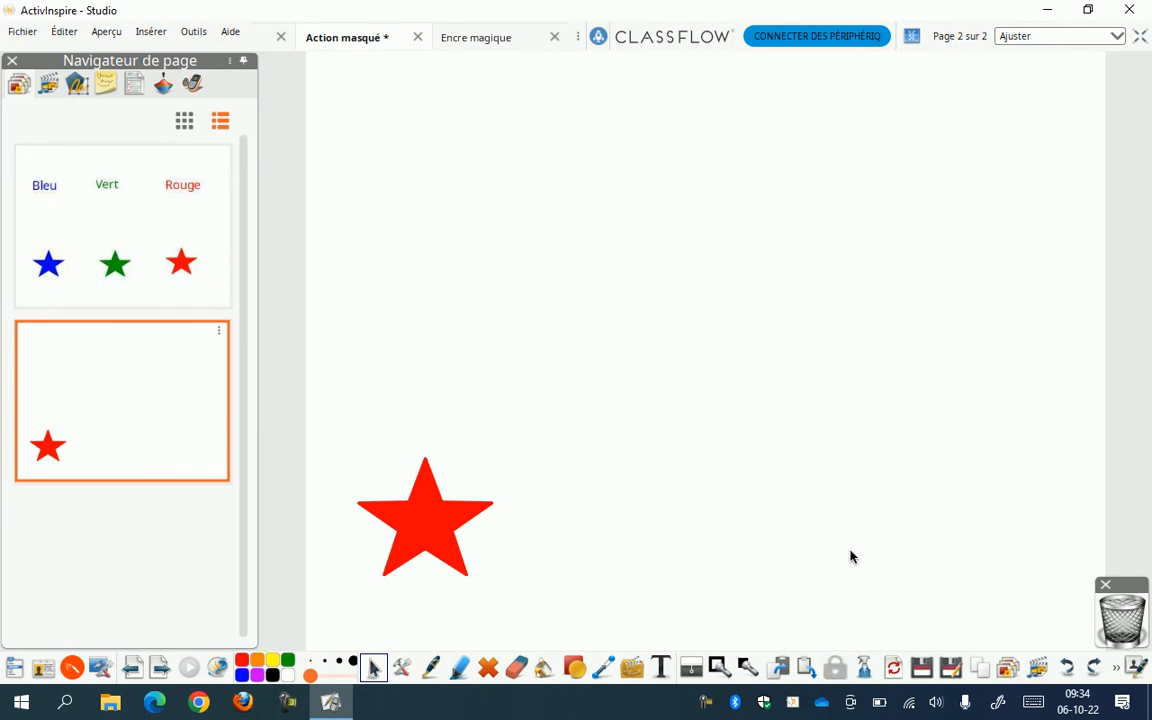
# - Duplicate the red star and place the copy to its right, near the middle of the page
pyautogui.click(438, 530)
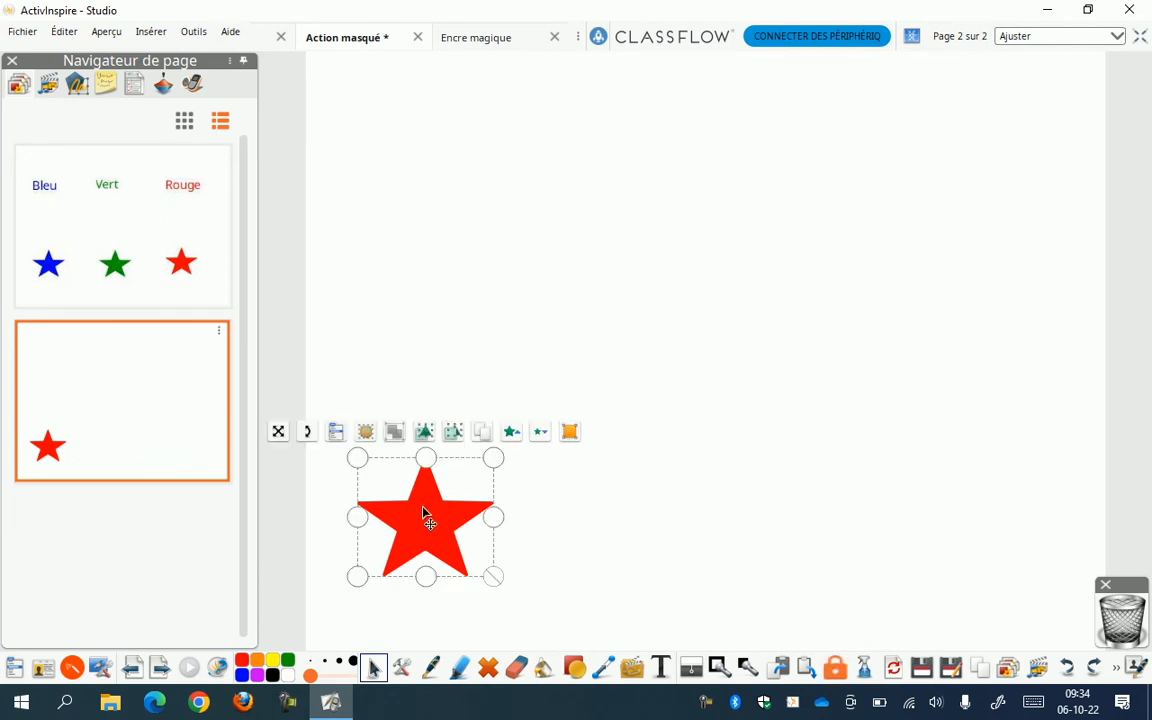
pyautogui.click(482, 433)
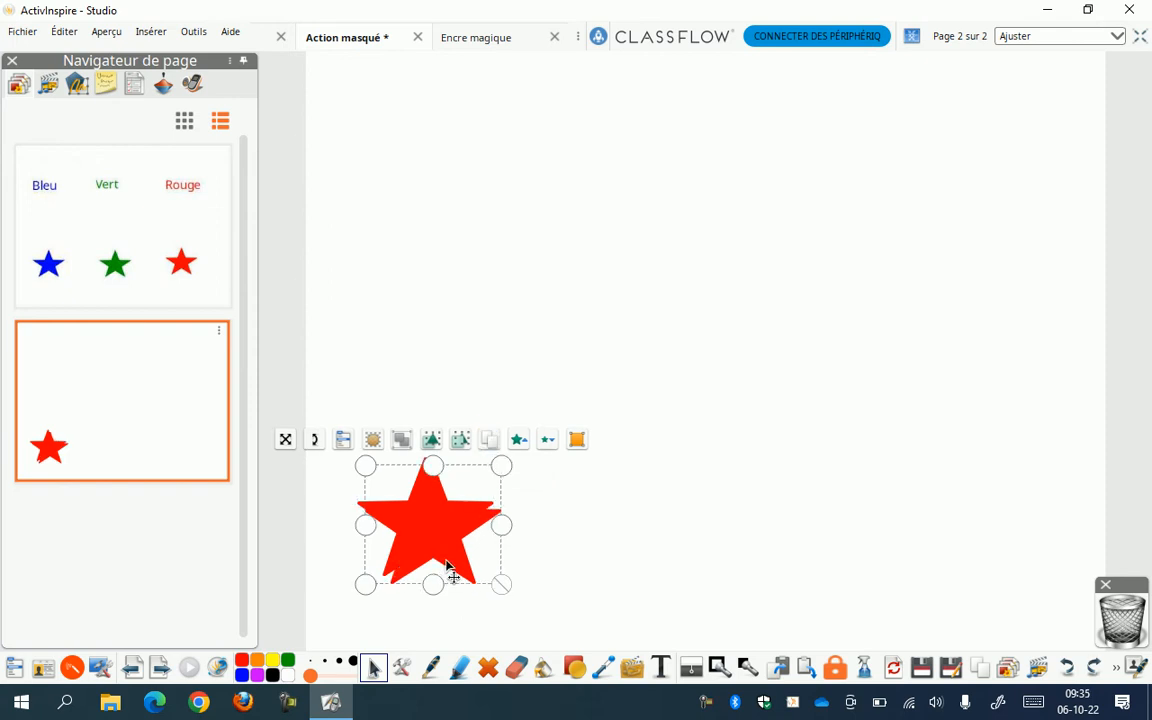
pyautogui.moveTo(440, 539); pyautogui.dragTo(688, 530)
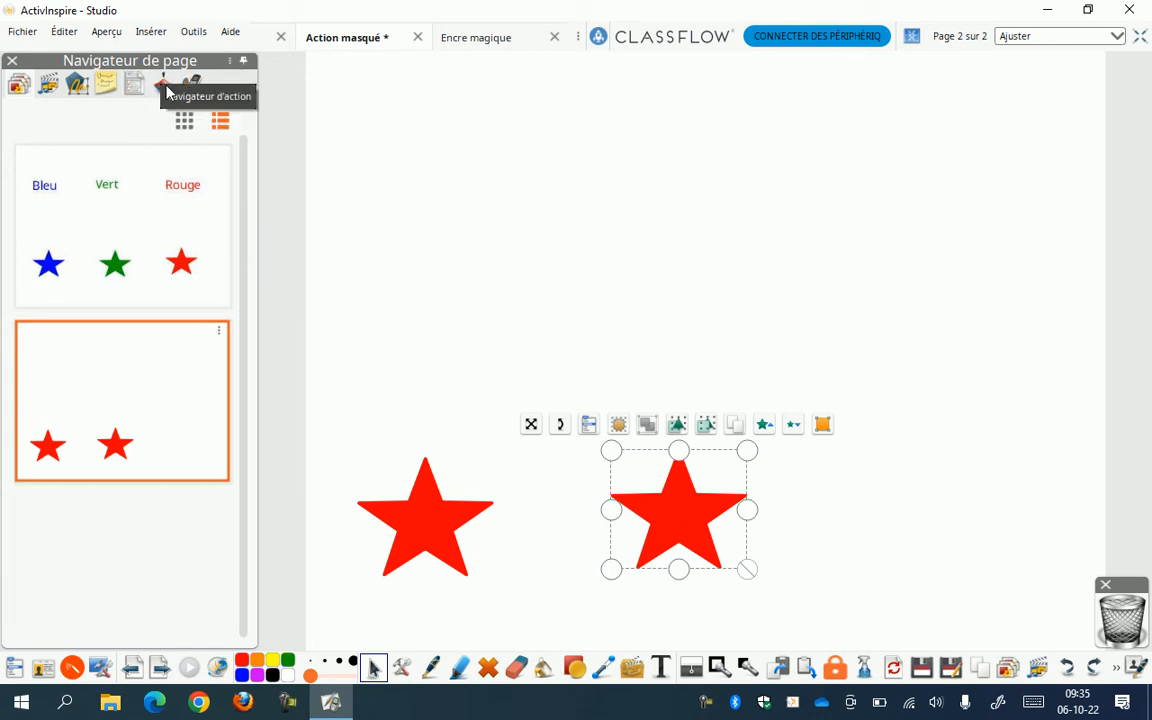
# - Display the copied star's properties and collapse all of its property groups
pyautogui.click(135, 87)
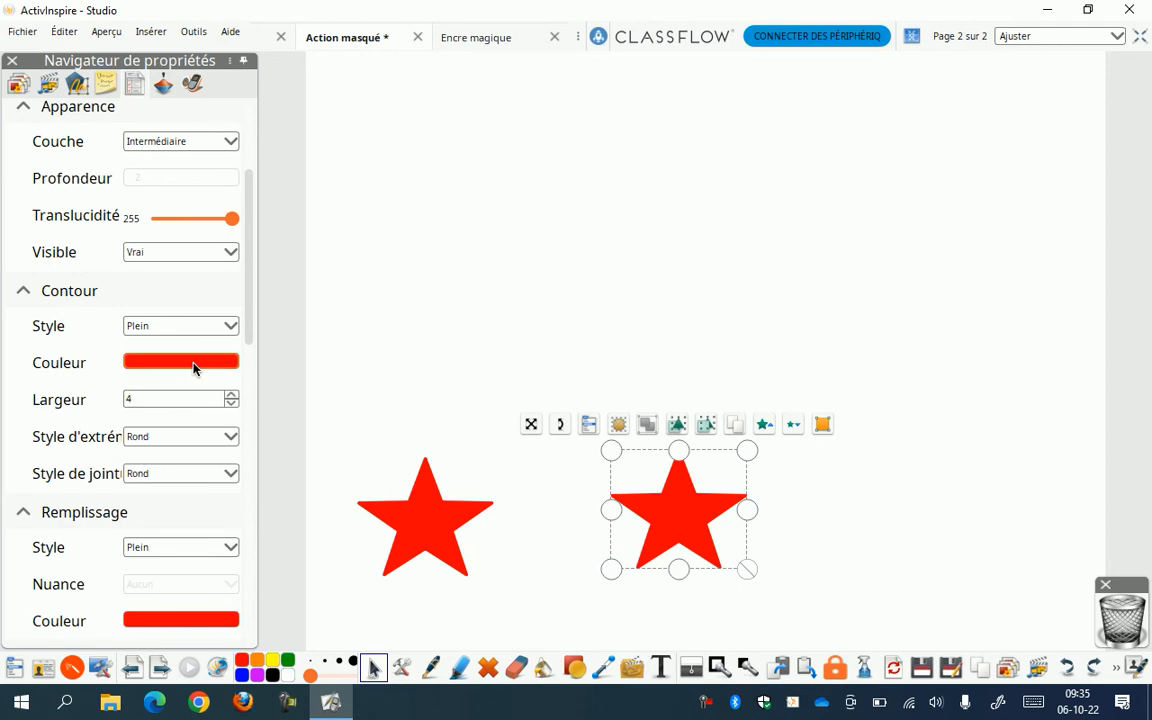
pyautogui.click(23, 290)
pyautogui.click(23, 327)
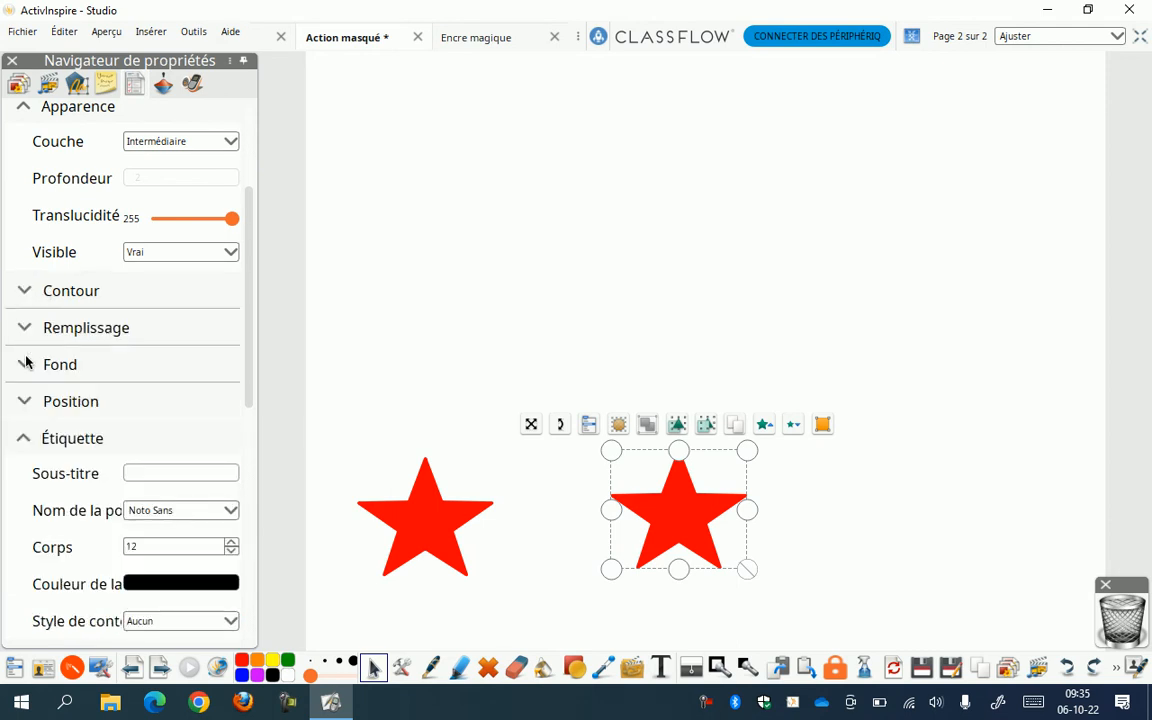
pyautogui.click(23, 106)
pyautogui.click(23, 290)
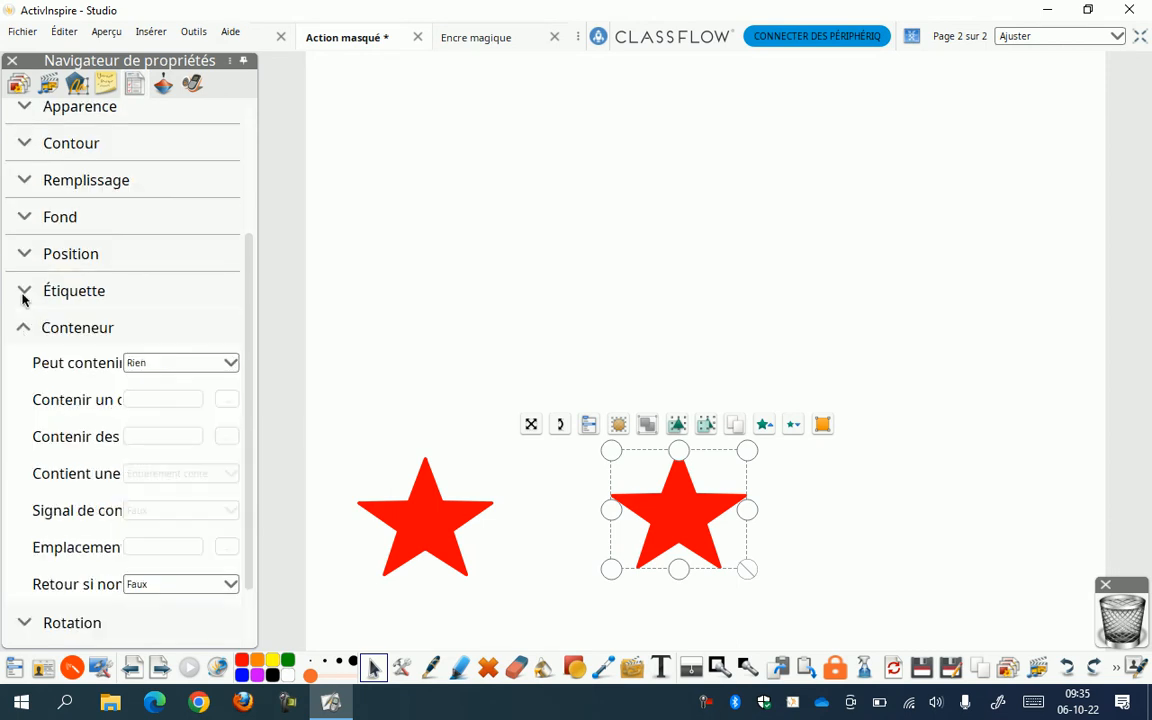
pyautogui.click(22, 328)
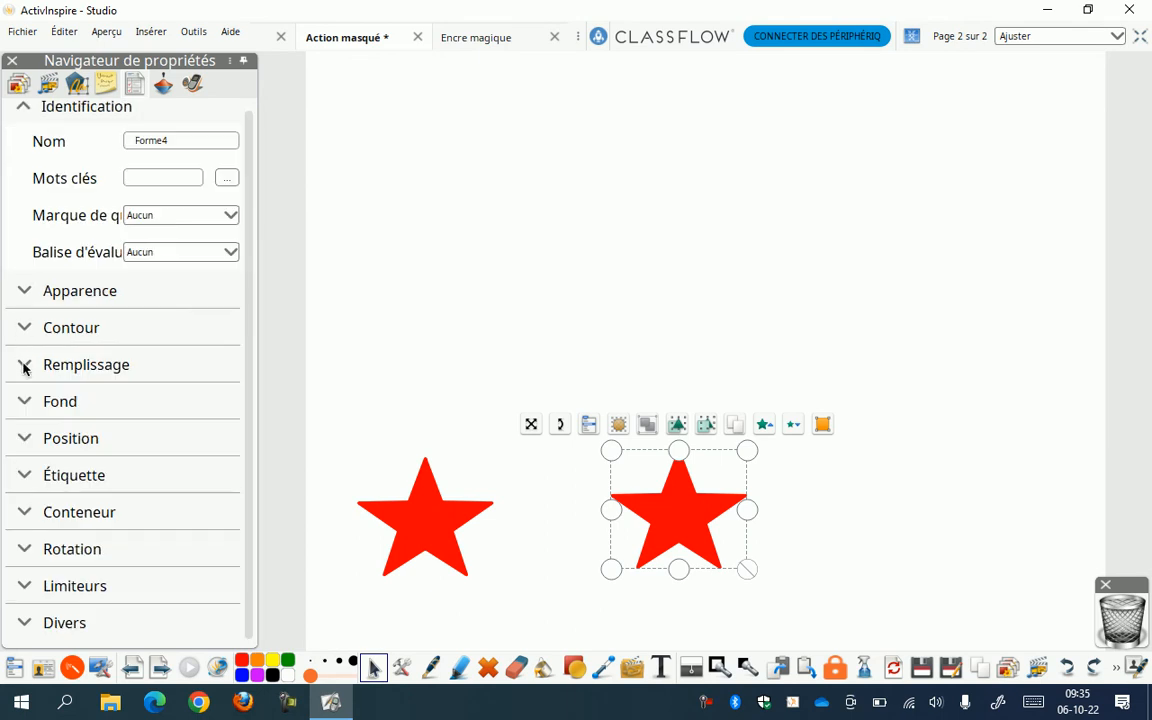
pyautogui.click(23, 108)
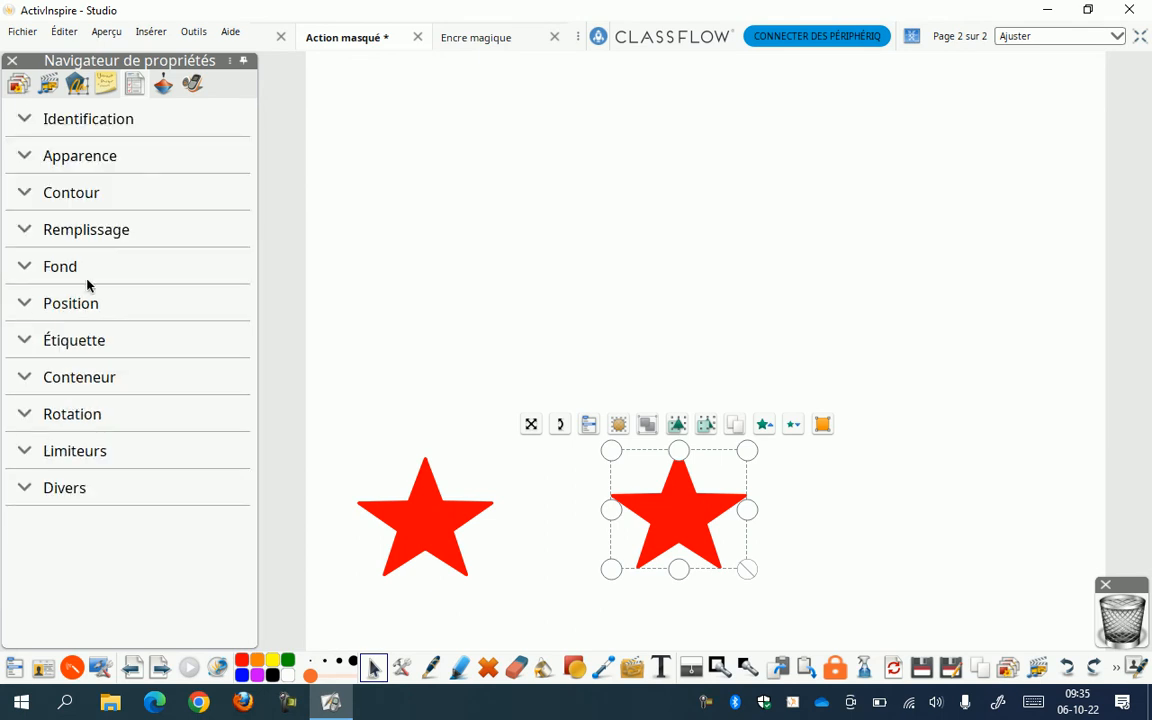
# - Set the fill (Remplissage) colour of the copied star to dark green
pyautogui.click(25, 230)
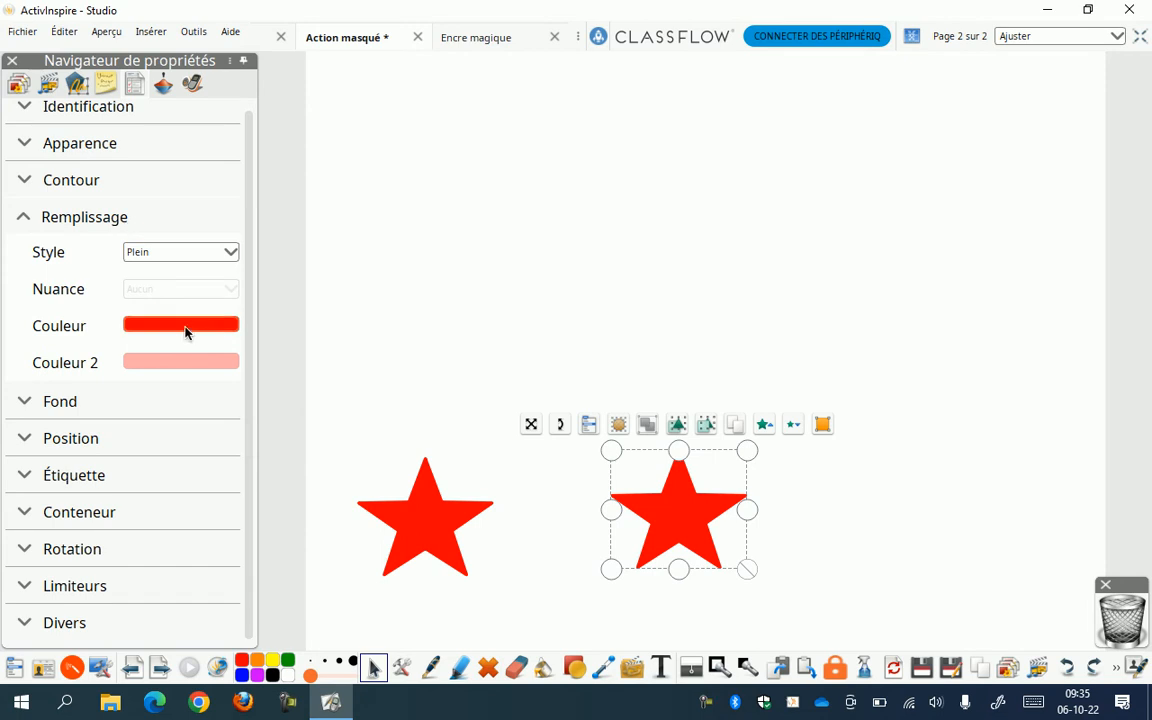
pyautogui.click(189, 329)
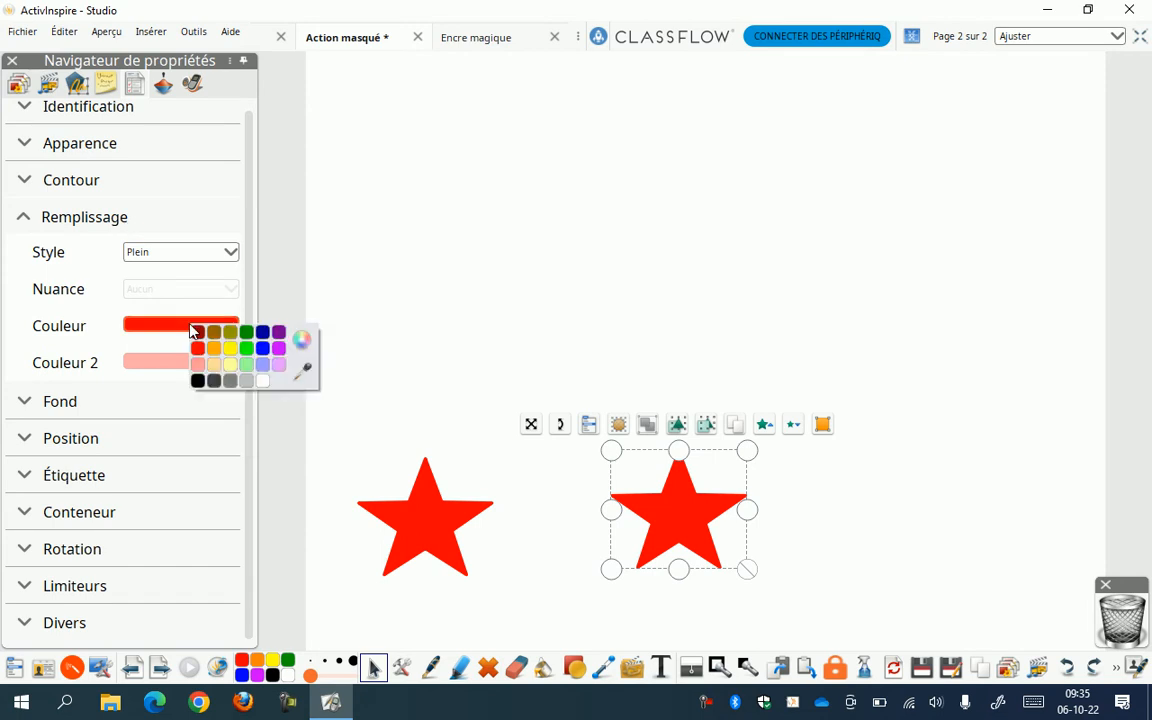
pyautogui.click(246, 332)
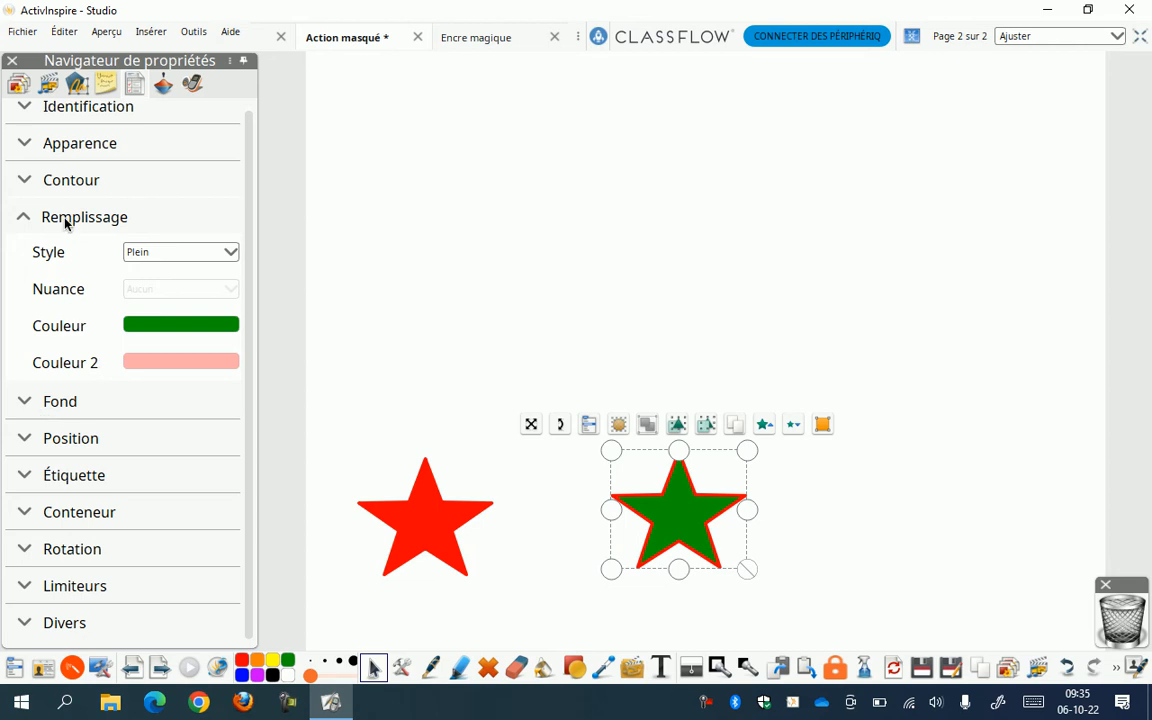
# - Try a white outline (Contour) on the copied star, finally setting its outline colour to dark green
pyautogui.click(24, 179)
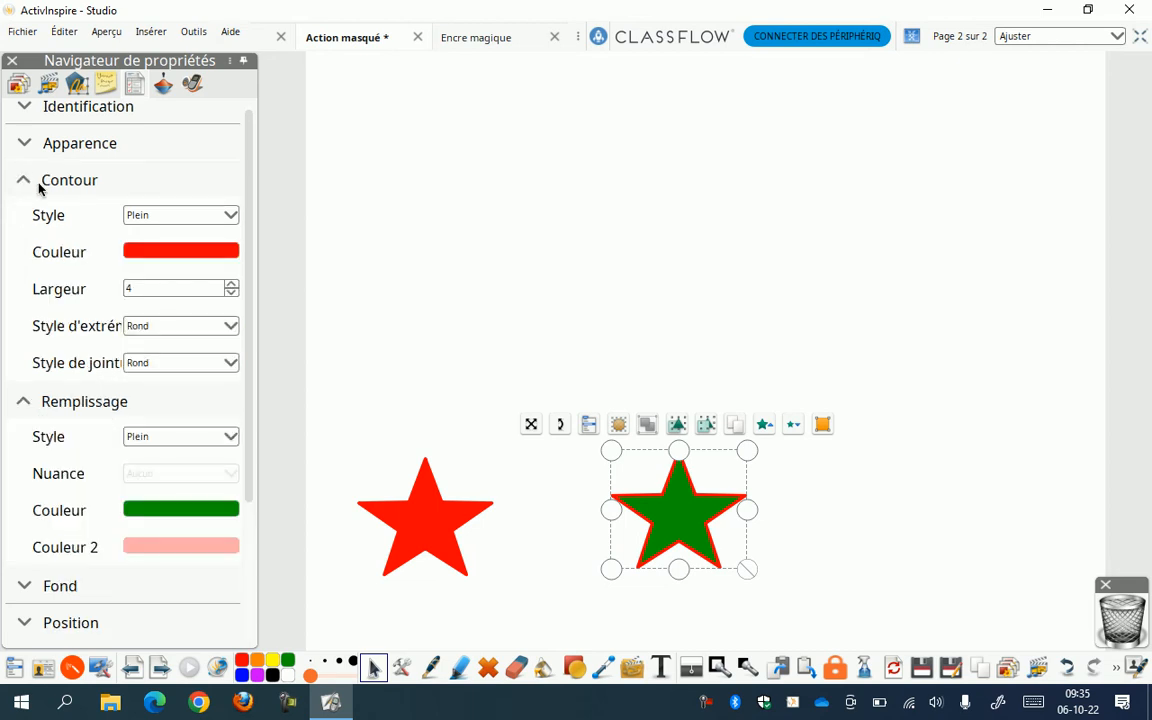
pyautogui.click(180, 253)
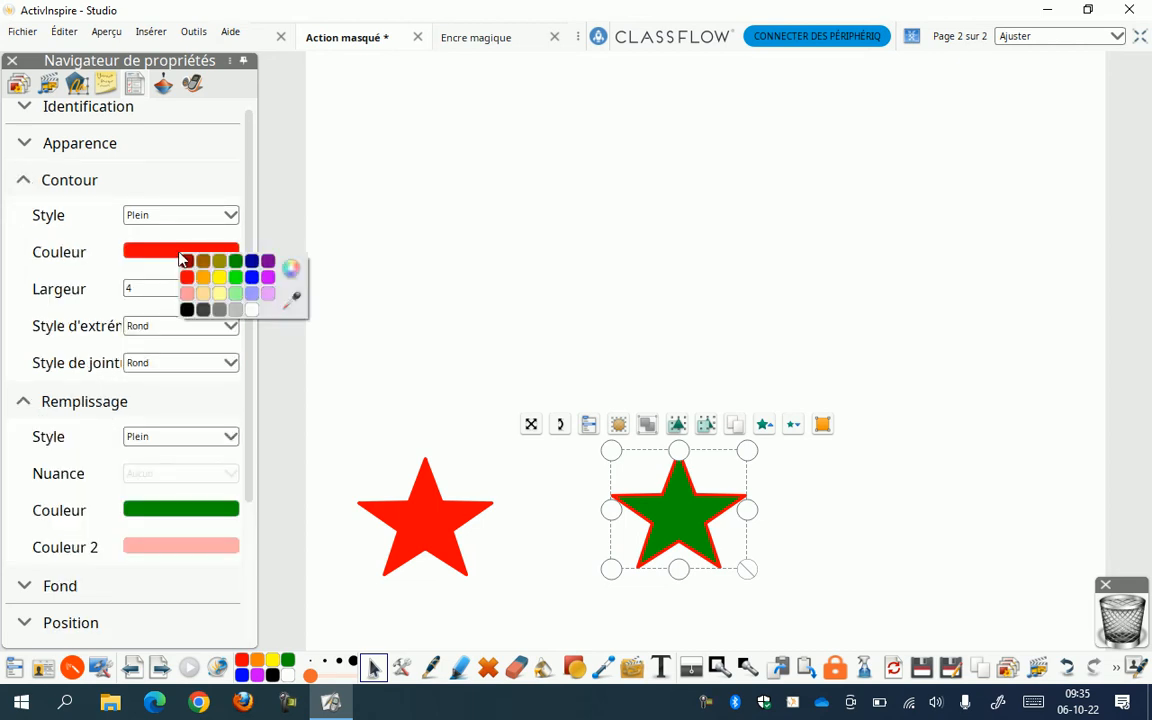
pyautogui.click(251, 311)
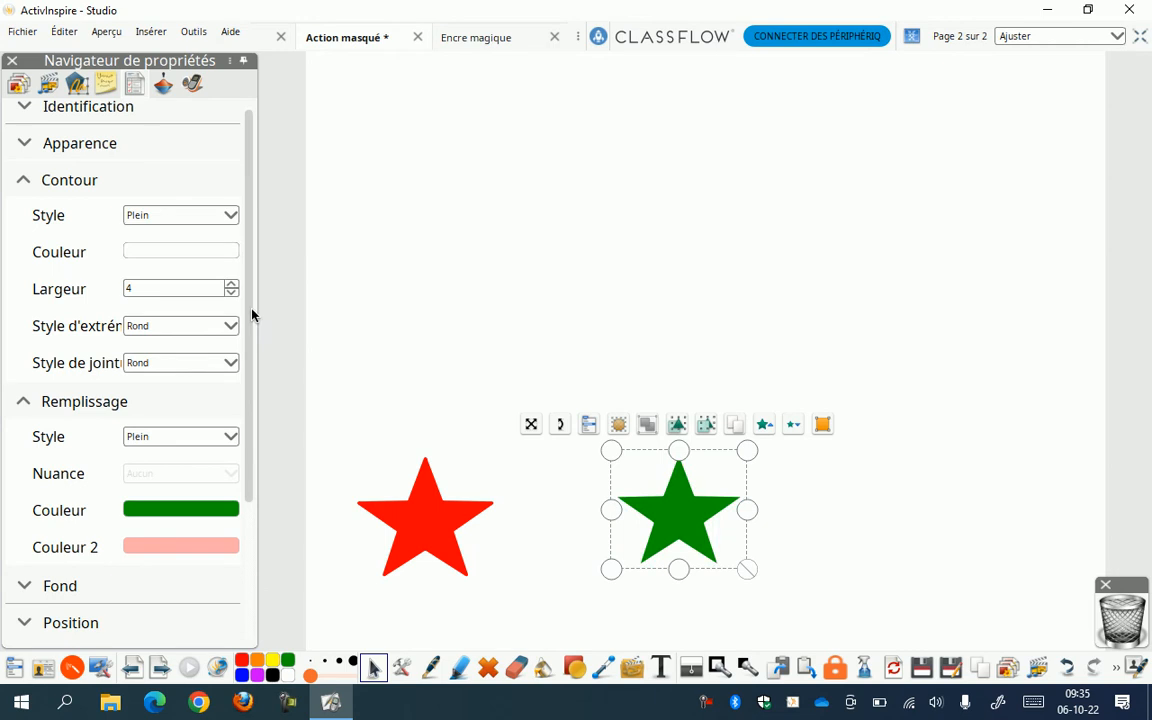
pyautogui.click(196, 251)
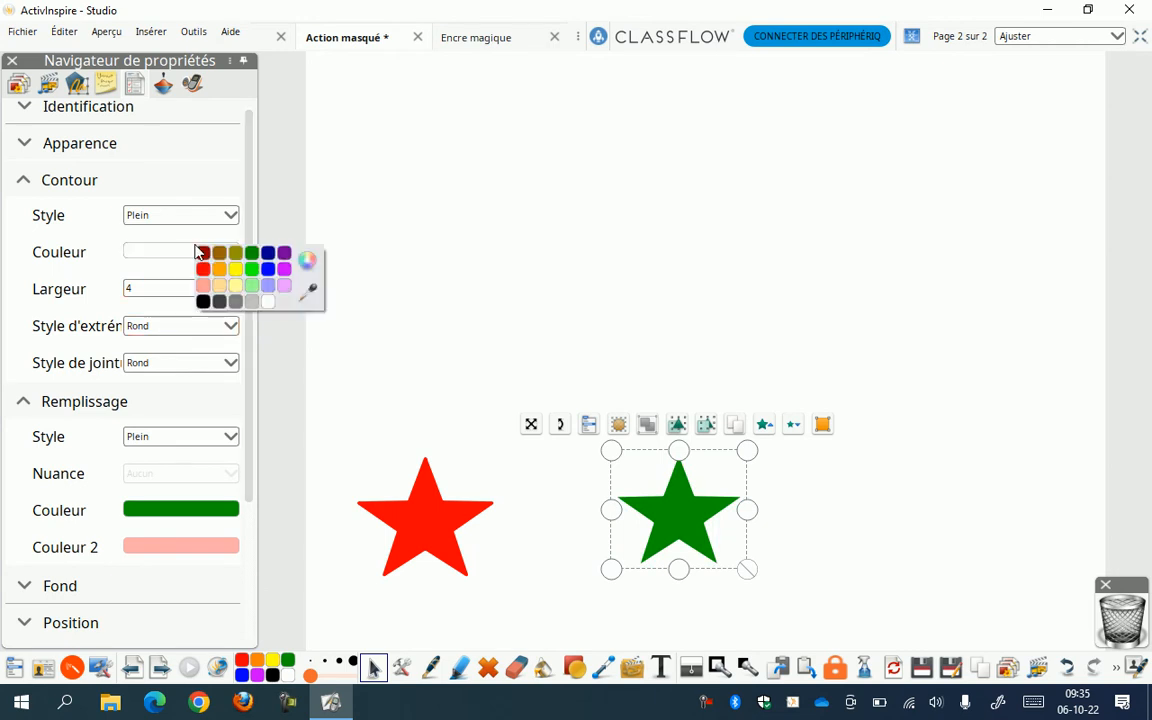
pyautogui.click(251, 254)
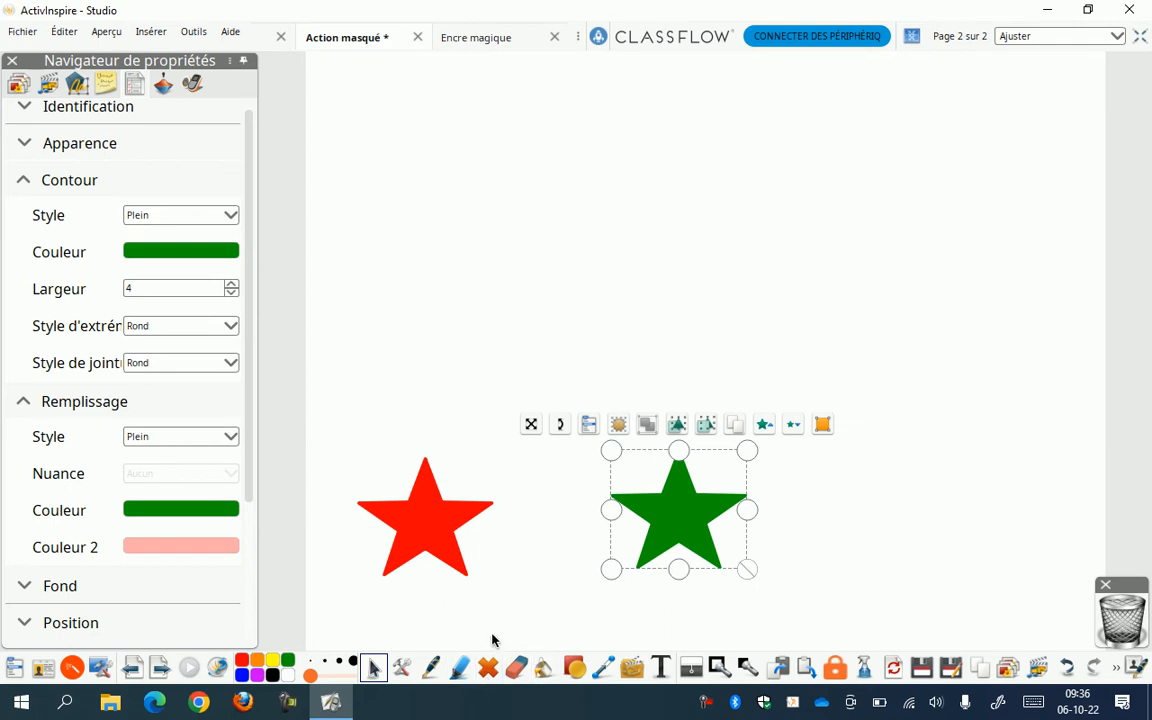
# - Place a duplicate of the green star to its right and make the copy's outline and fill blue
pyautogui.click(734, 424)
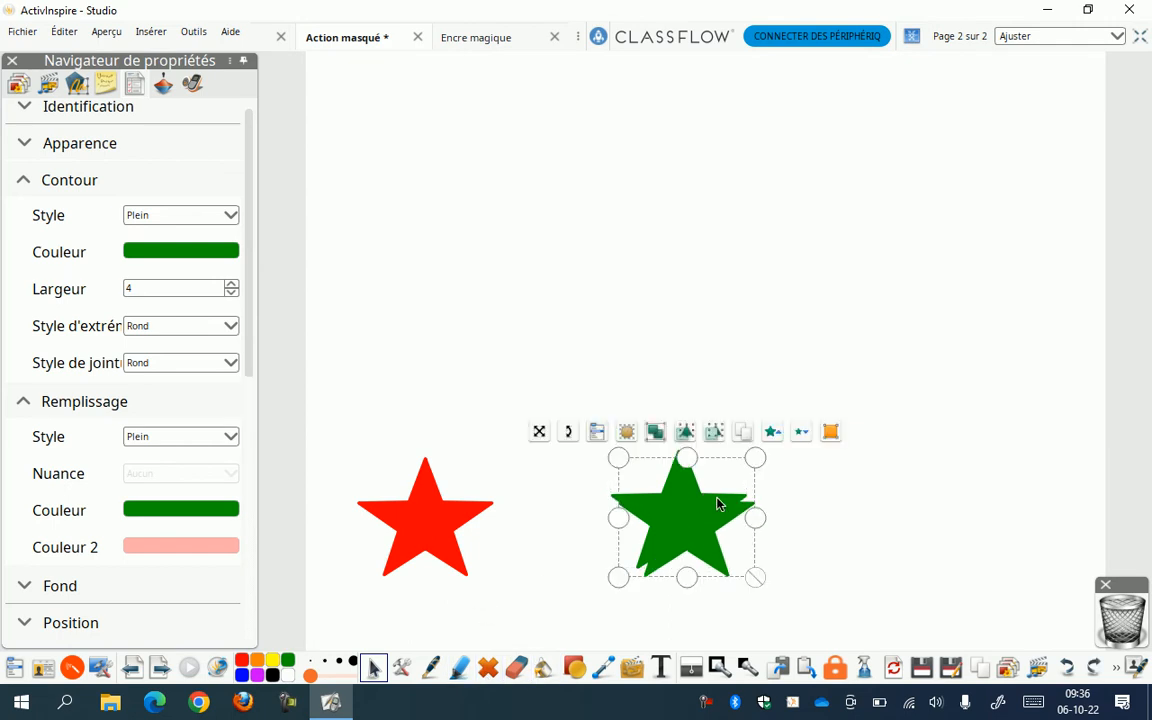
pyautogui.moveTo(694, 532); pyautogui.dragTo(941, 527)
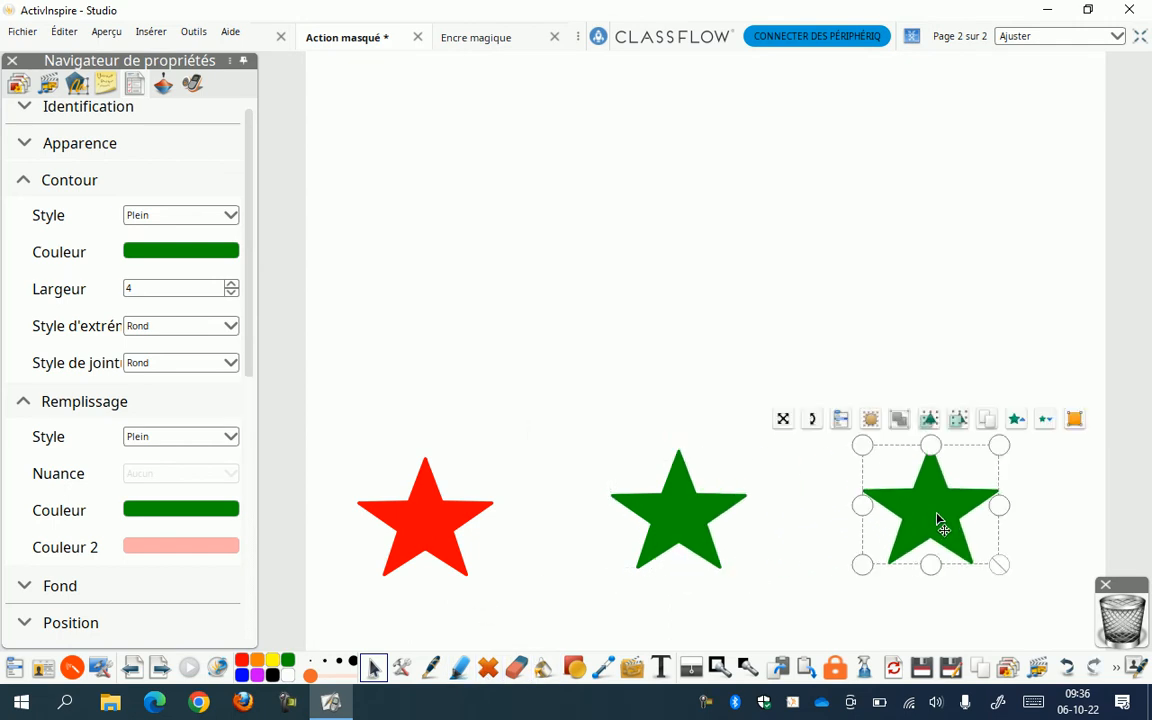
pyautogui.click(139, 263)
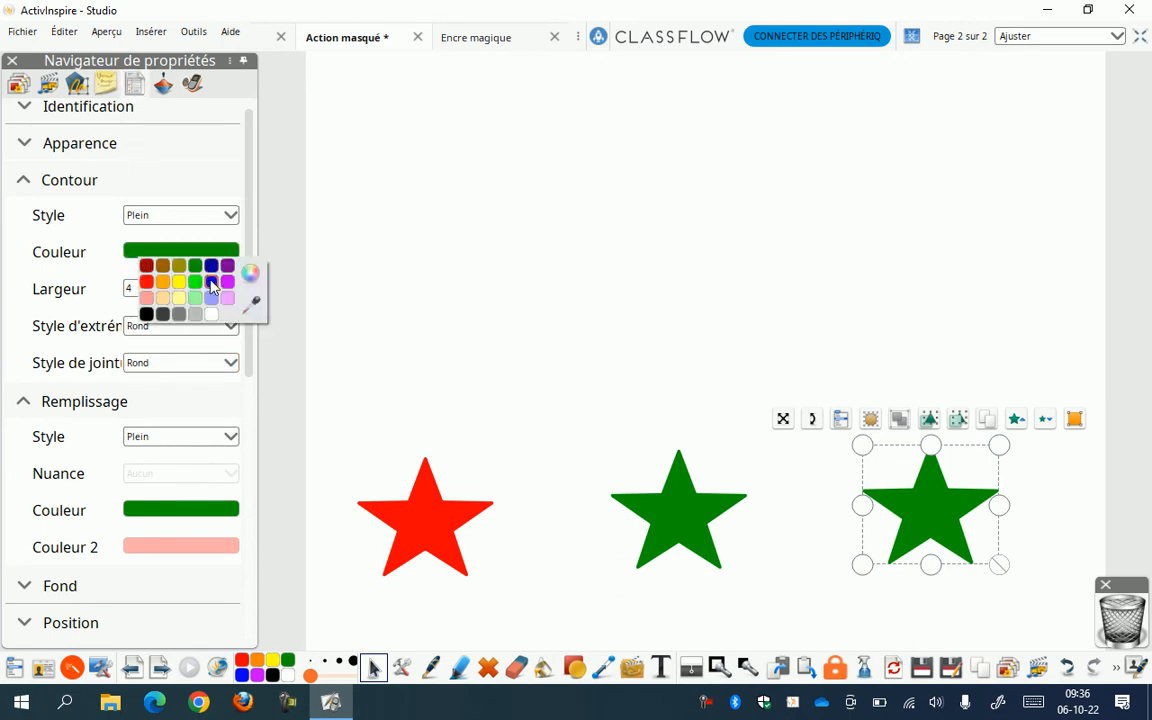
pyautogui.click(211, 282)
pyautogui.click(172, 510)
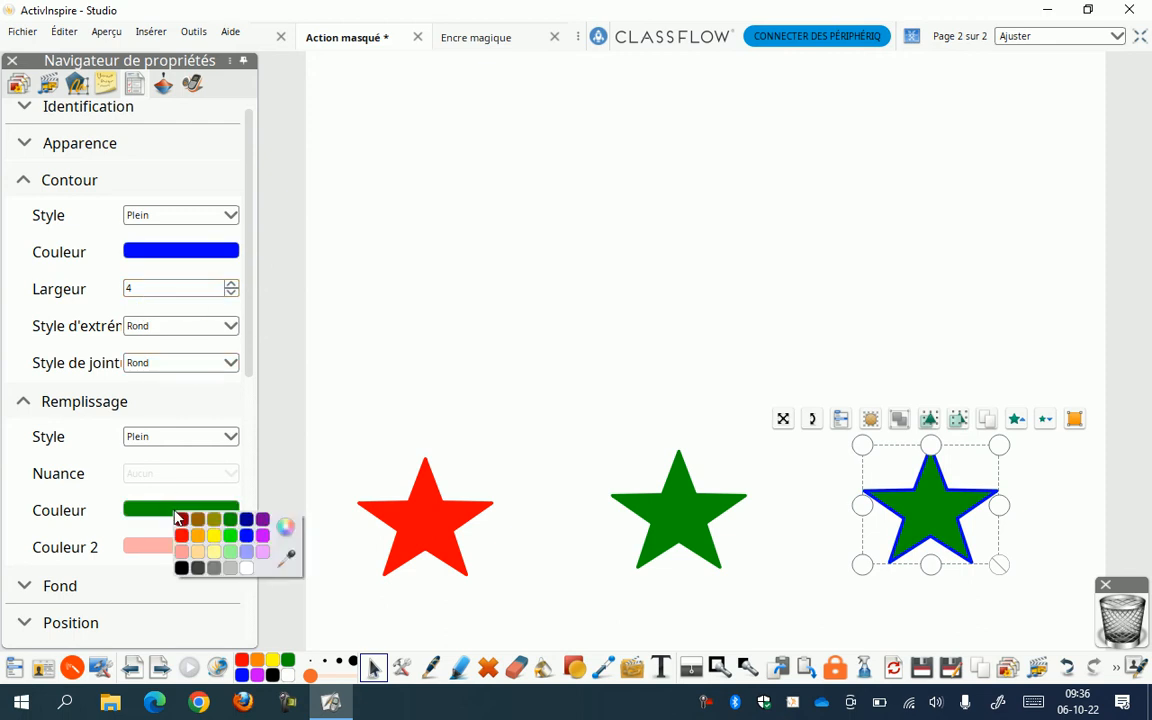
pyautogui.click(246, 536)
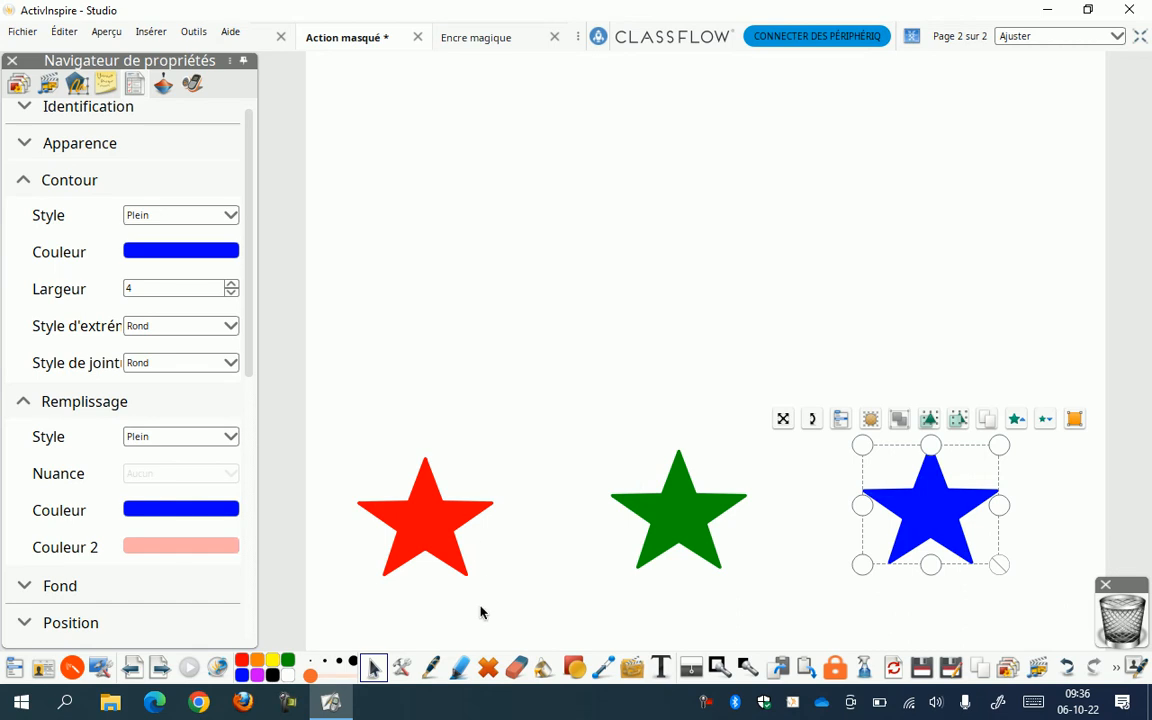
# - Align the three stars horizontally in a row with Aligner au centre Y
pyautogui.moveTo(325, 375); pyautogui.dragTo(1054, 638)
pyautogui.click(64, 33)
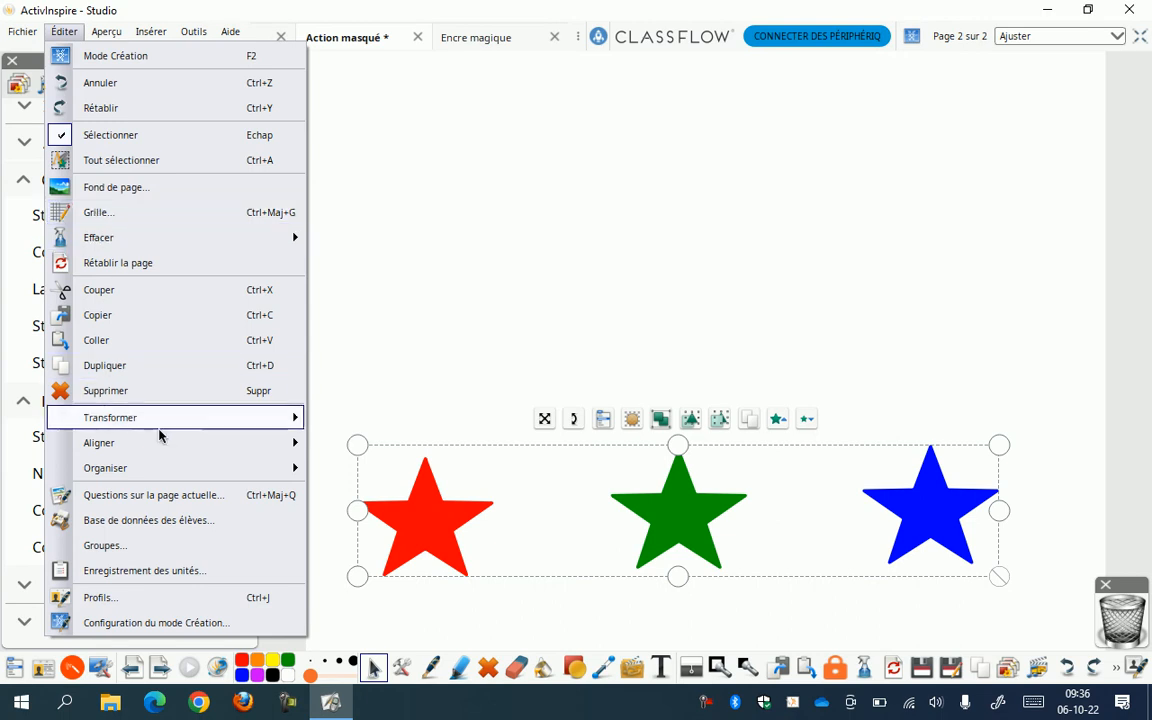
pyautogui.moveTo(165, 445)
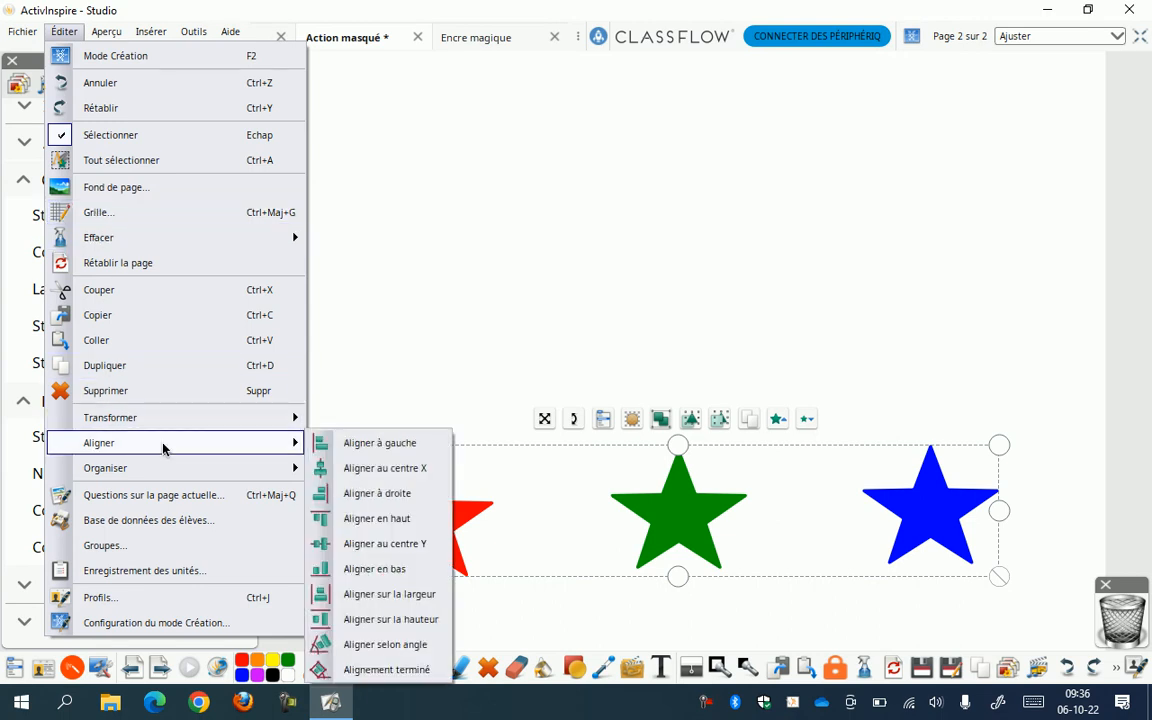
pyautogui.click(375, 543)
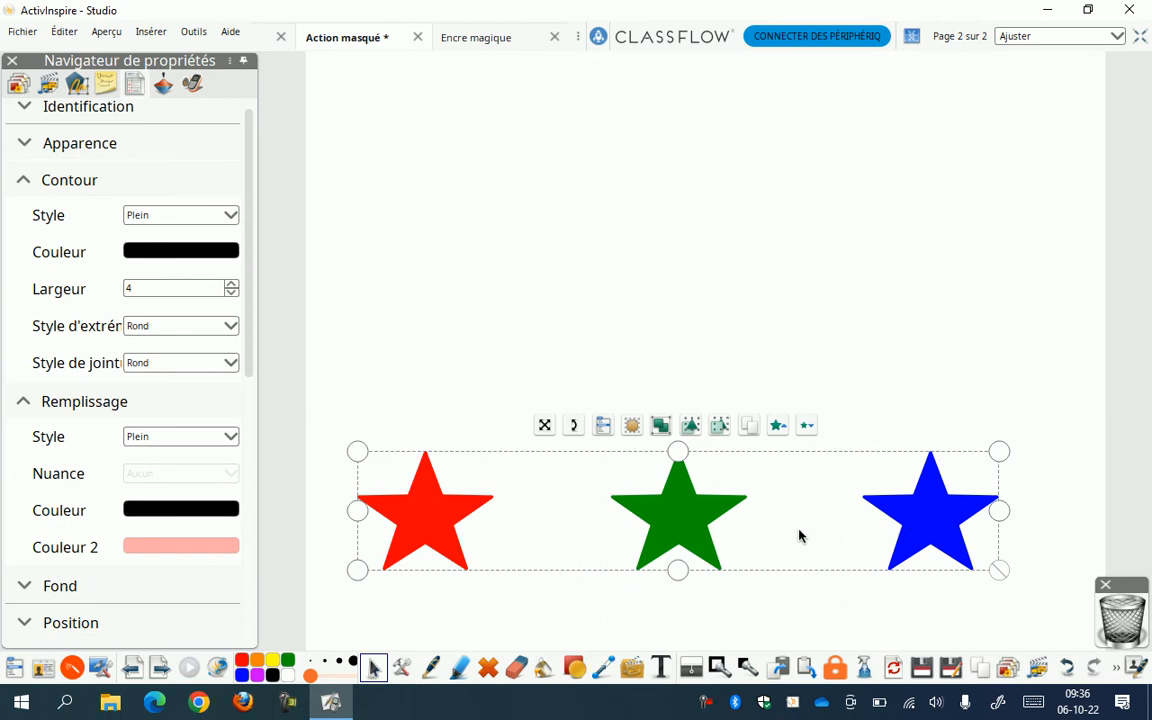
pyautogui.click(64, 31)
pyautogui.moveTo(122, 444)
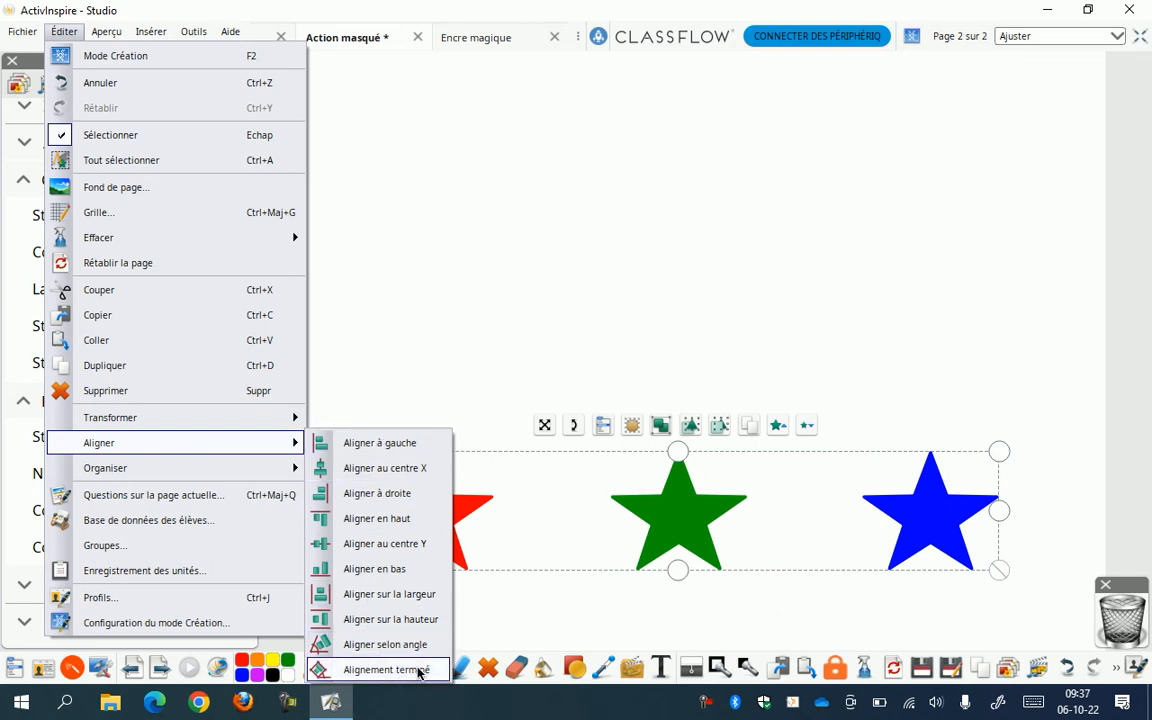
pyautogui.click(437, 302)
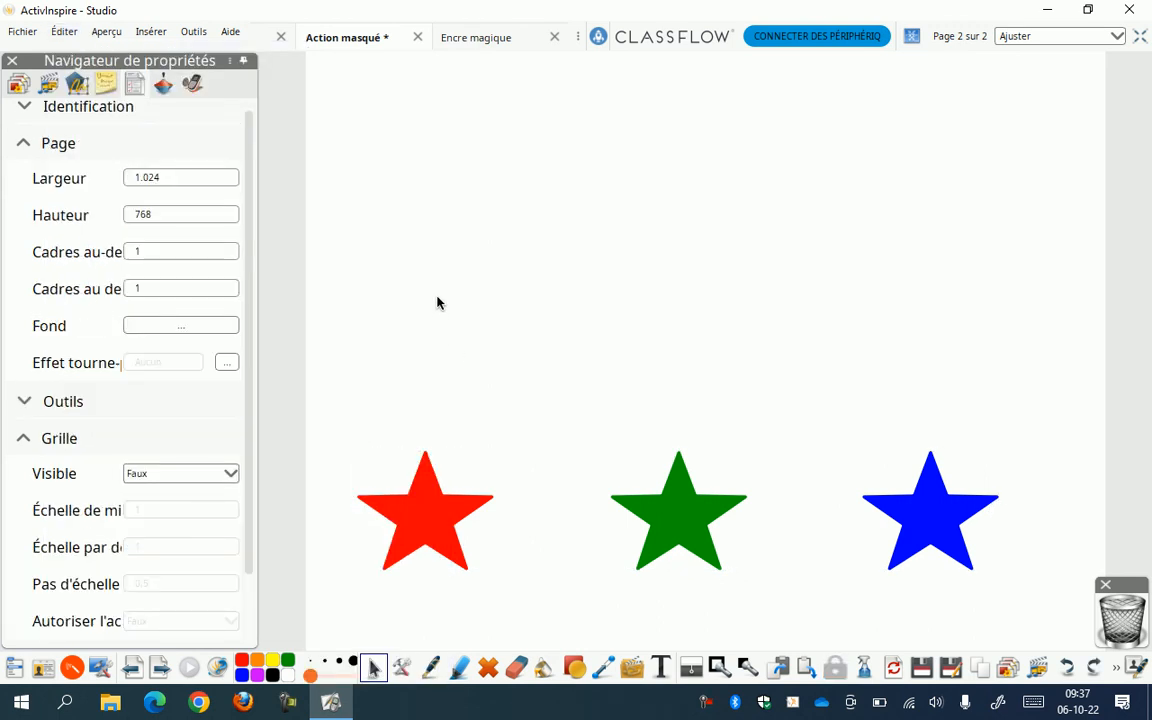
# - Return to the page browser and open page 1 with the coloured words and stars
pyautogui.click(18, 84)
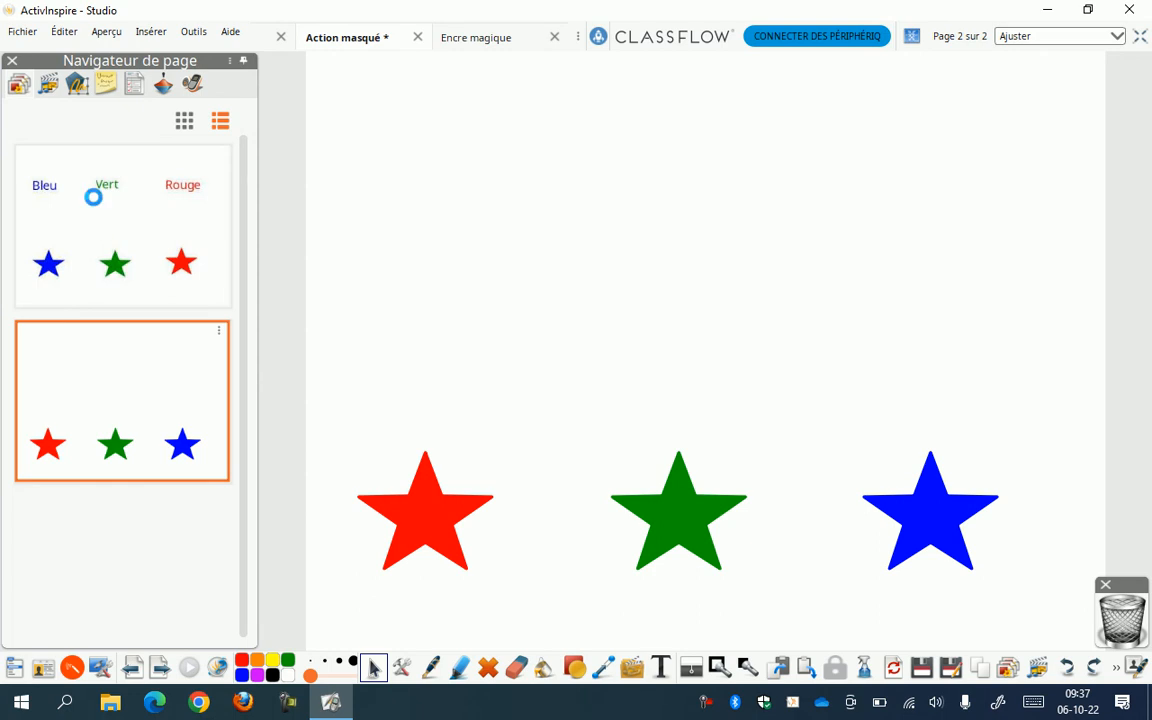
pyautogui.click(98, 206)
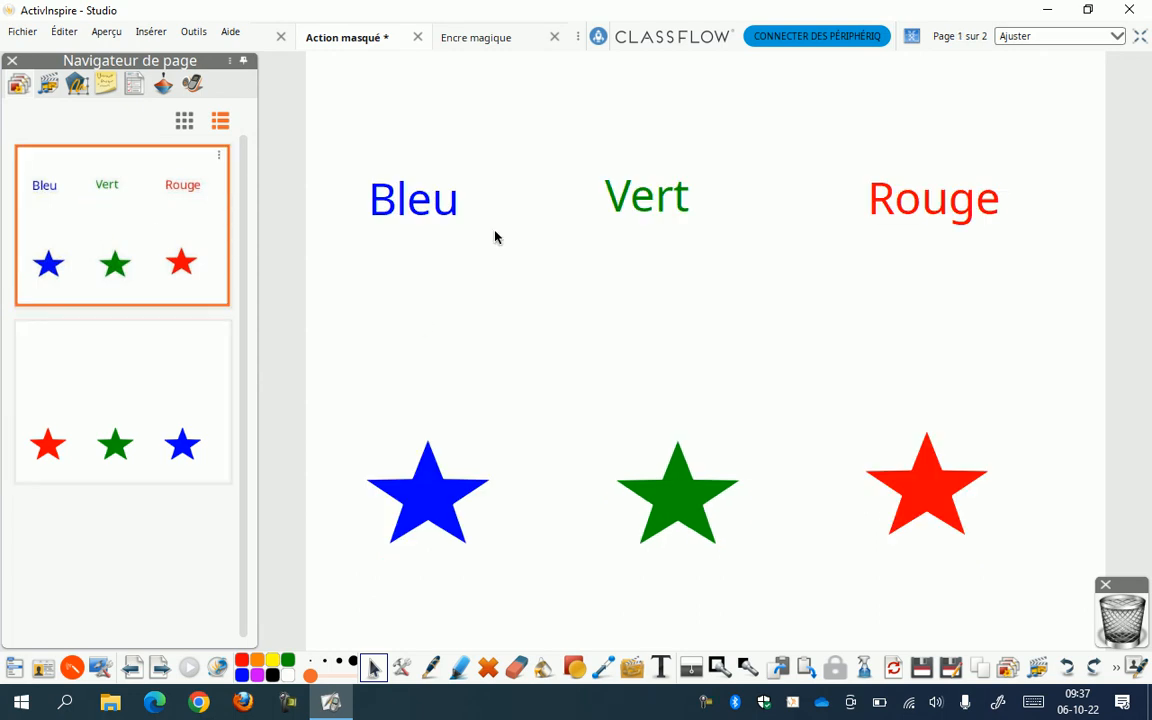
# - Open page 2 and add the red text "Rouge" above the red star
pyautogui.click(125, 398)
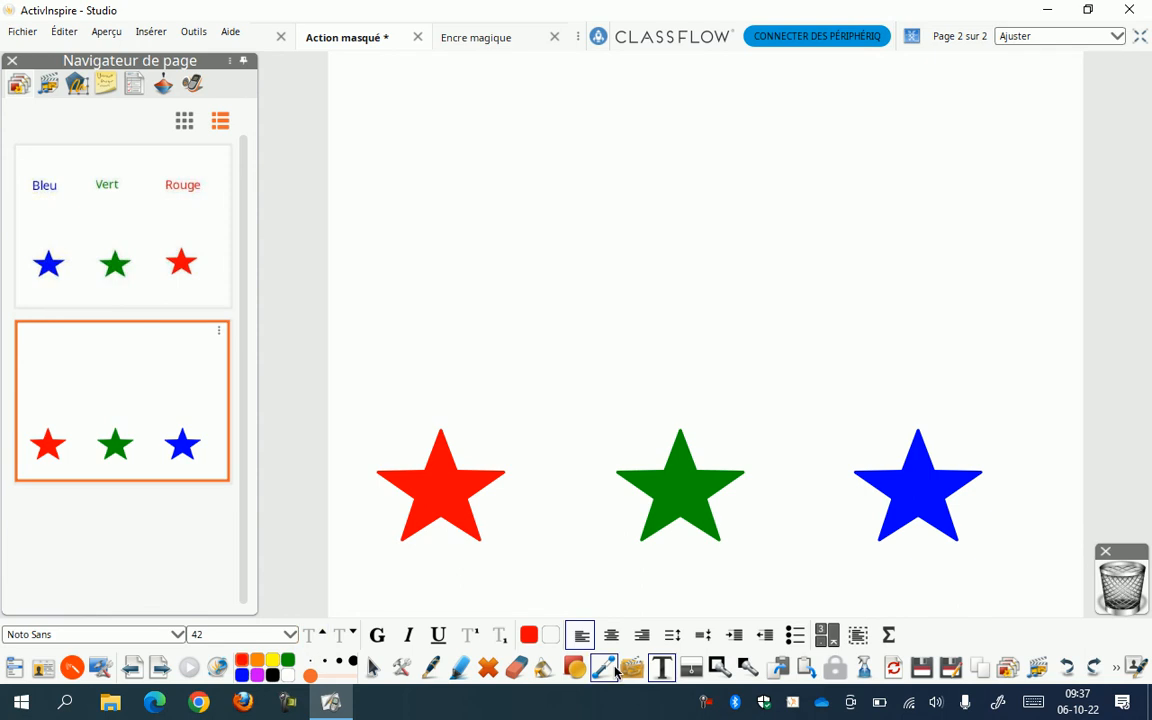
pyautogui.click(410, 210)
pyautogui.write('R')
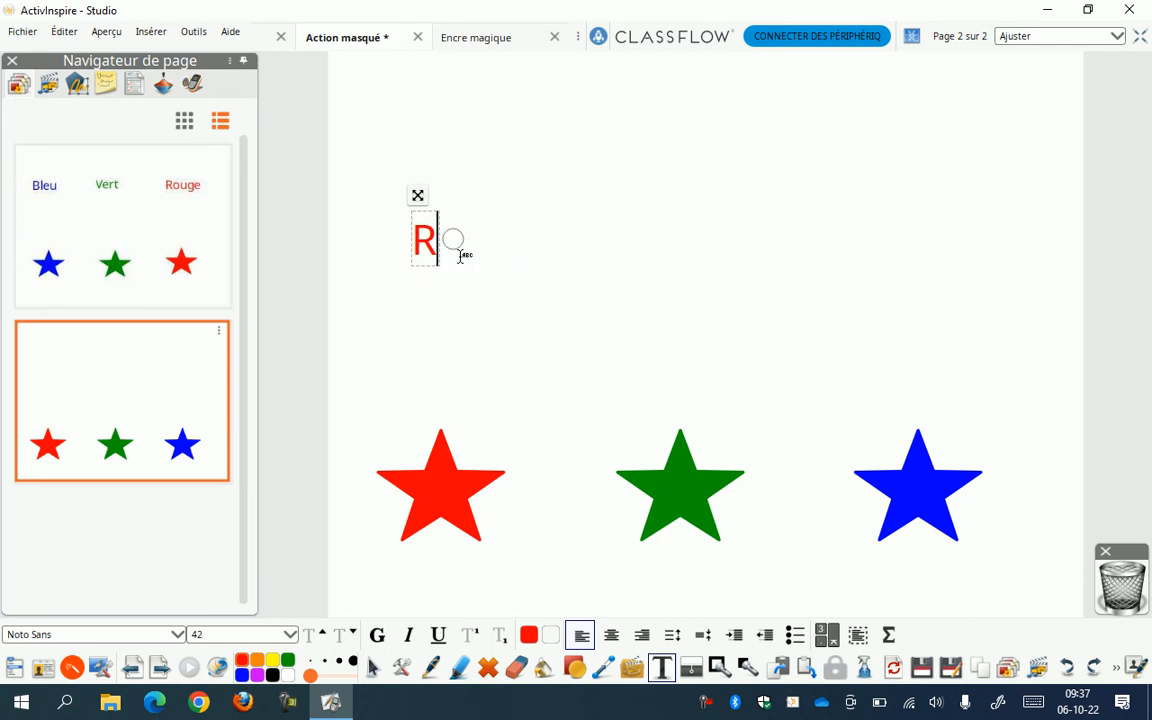
pyautogui.write('pou')
pyautogui.press('BackSpace')
pyautogui.press('BackSpace')
pyautogui.press('BackSpace')
pyautogui.write('ouge')
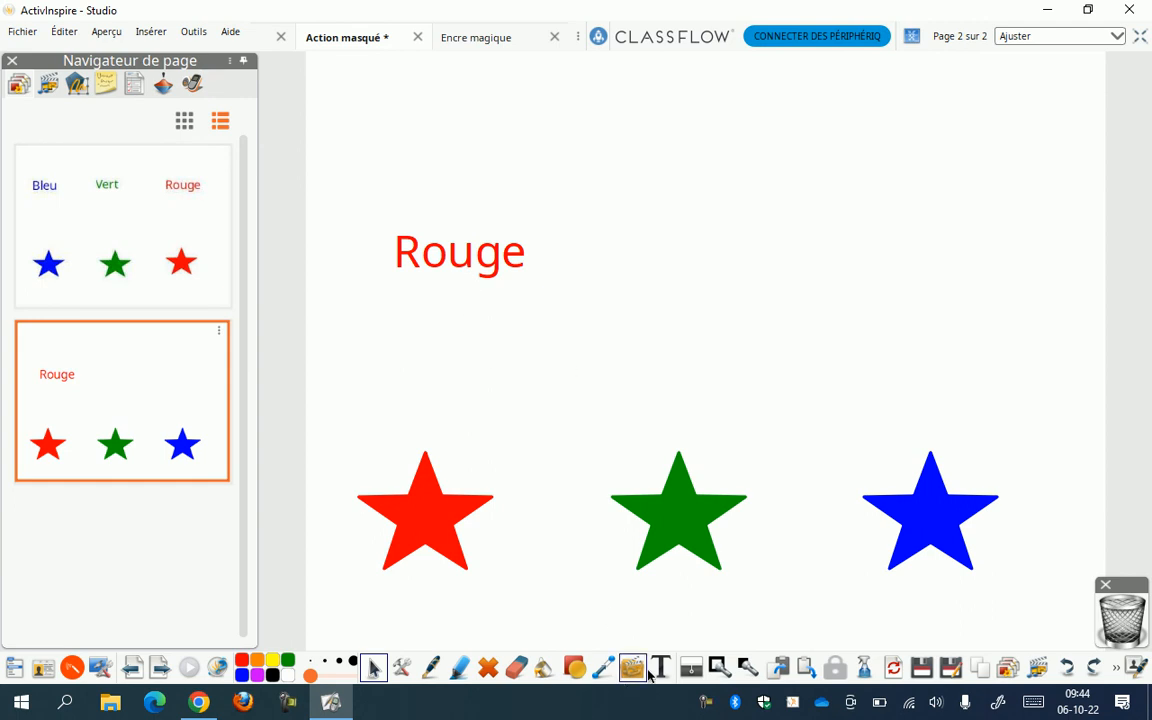
pyautogui.click(663, 672)
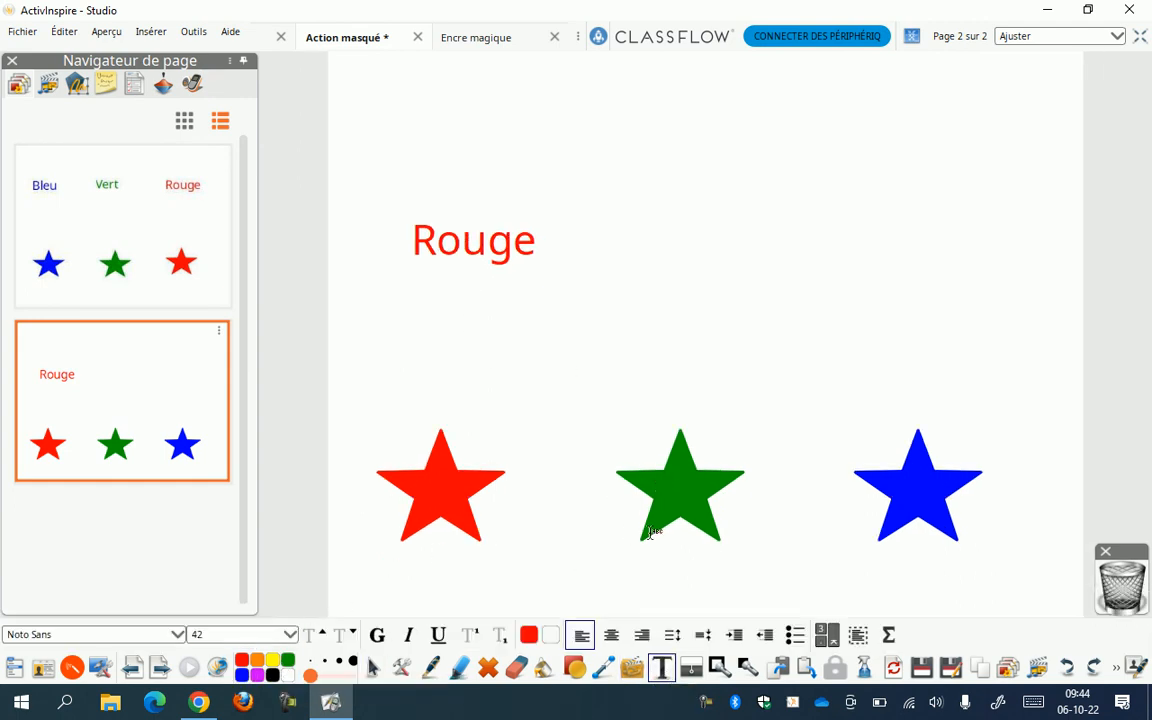
pyautogui.click(628, 248)
pyautogui.write('Vert')
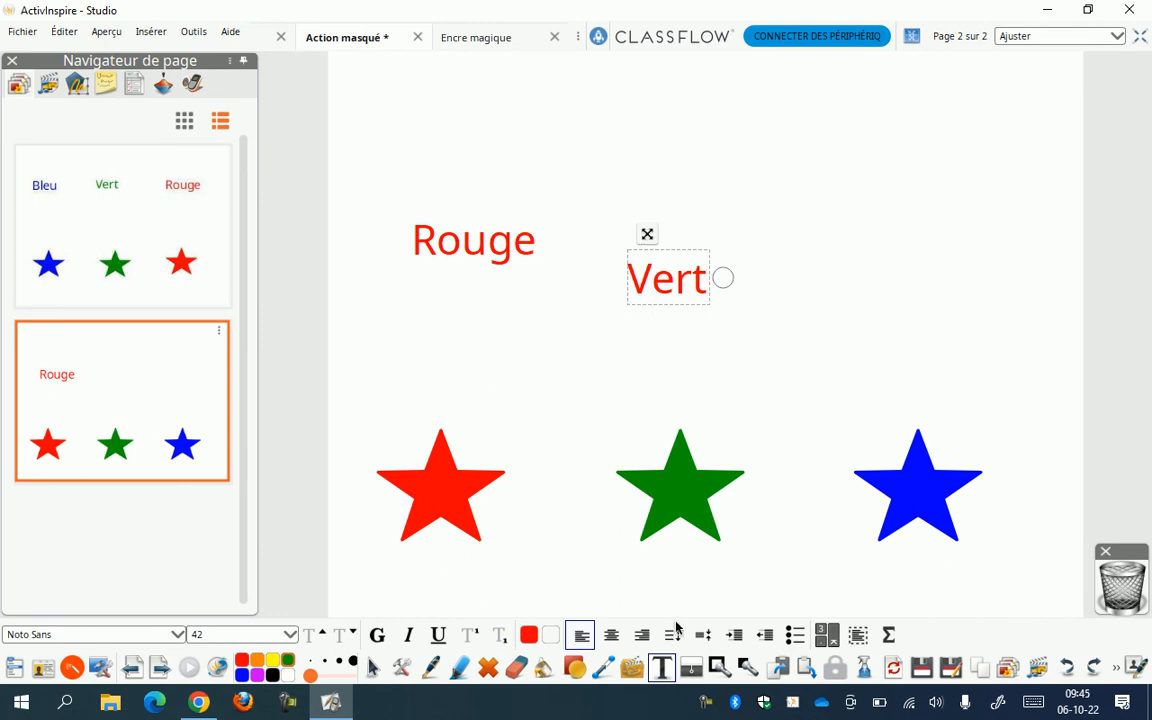
pyautogui.click(373, 667)
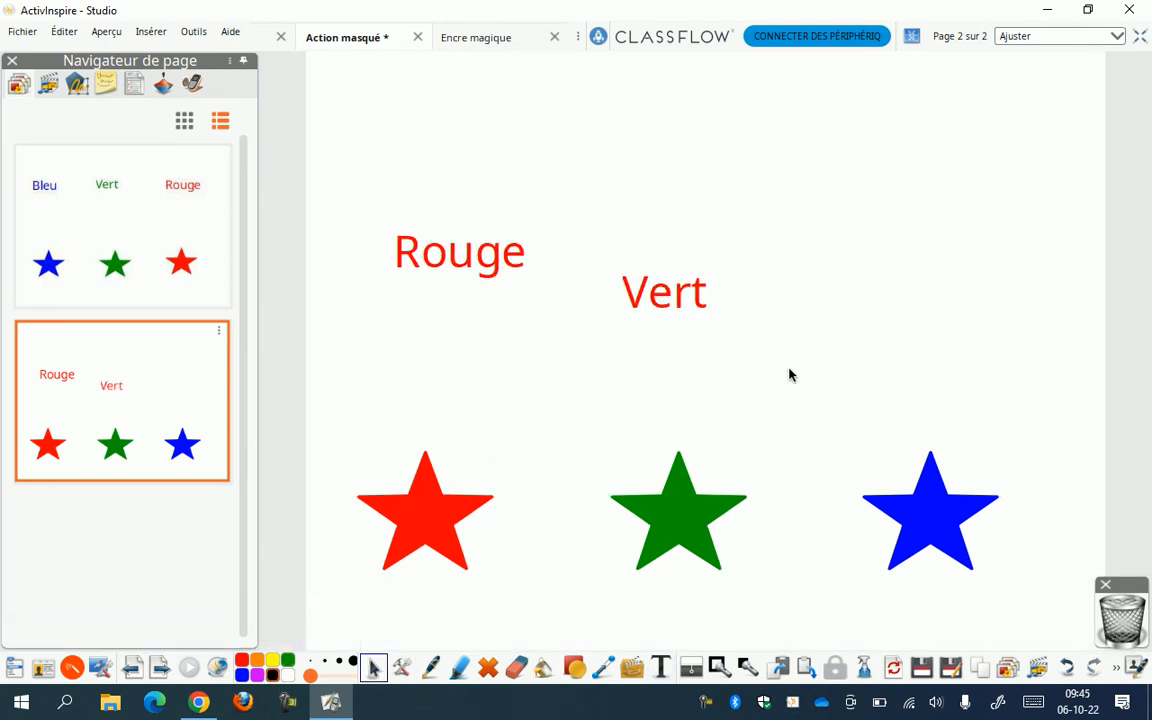
pyautogui.click(689, 312)
pyautogui.press('Delete')
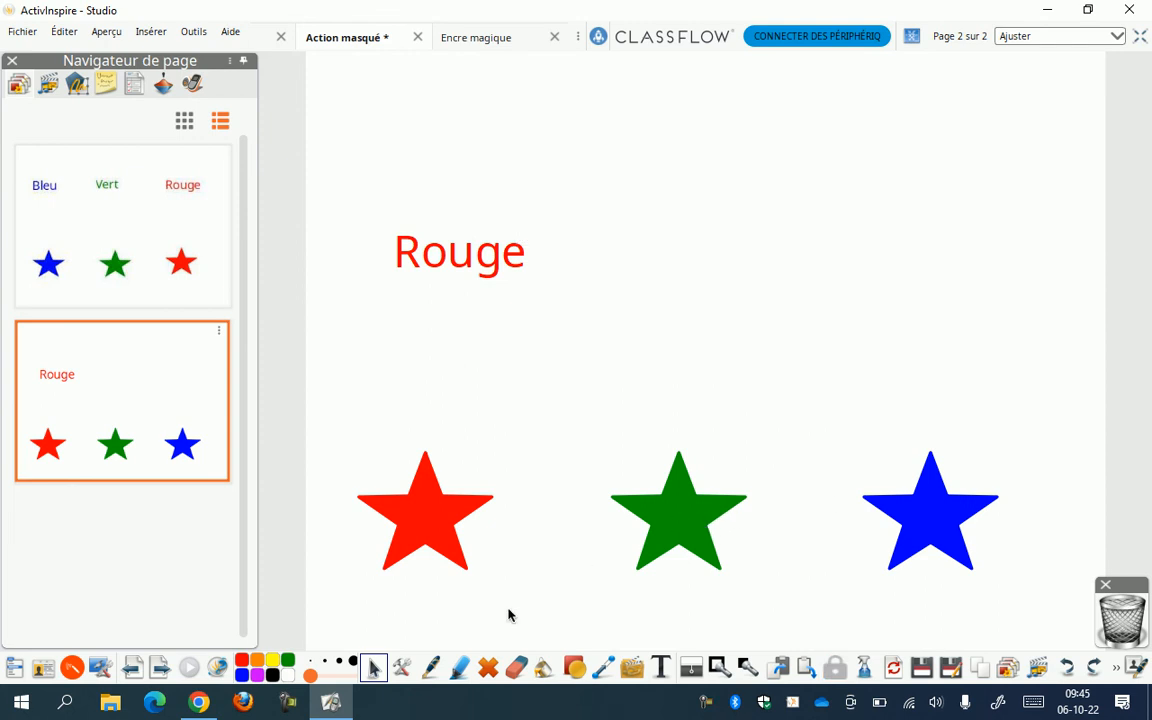
# - Add the text "Vert" above the green star, colour it green and move it level with "Rouge"
pyautogui.click(660, 667)
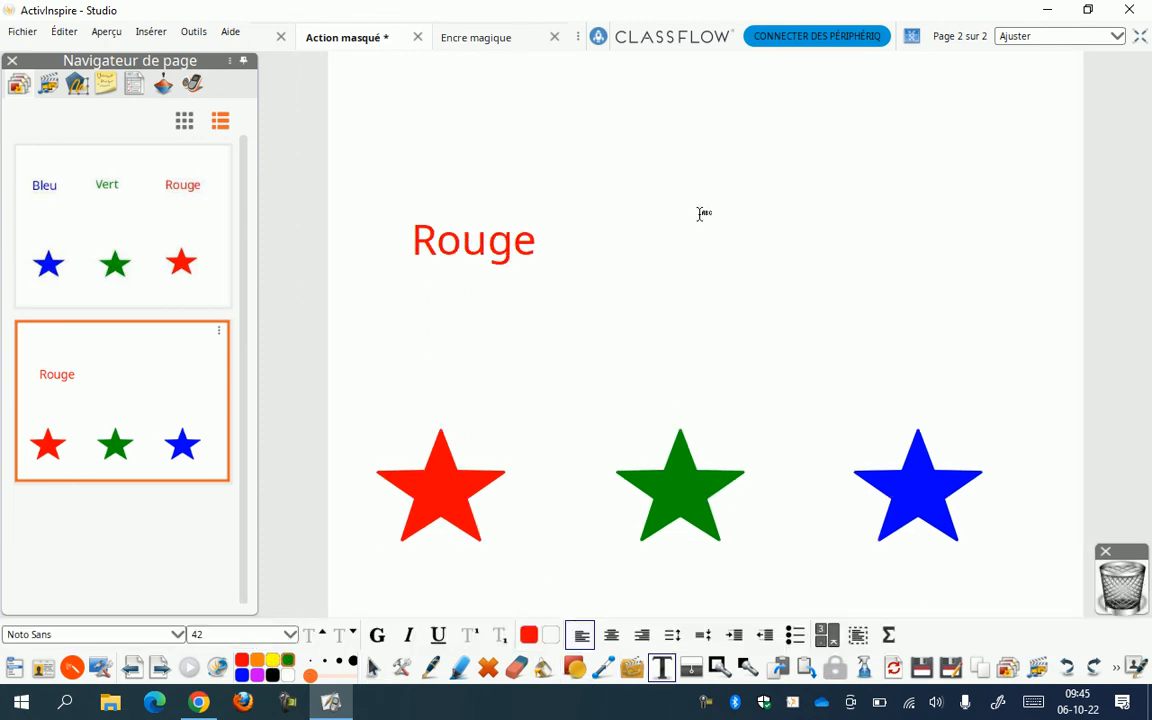
pyautogui.click(643, 237)
pyautogui.write('Vert')
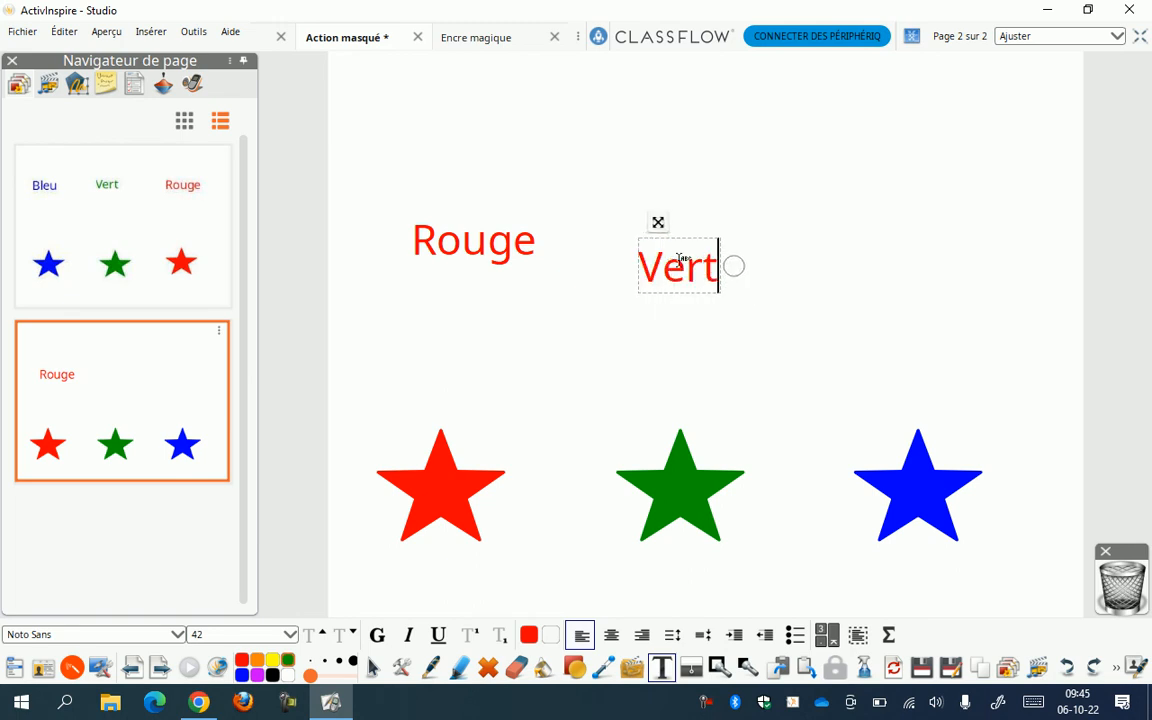
pyautogui.doubleClick(680, 262)
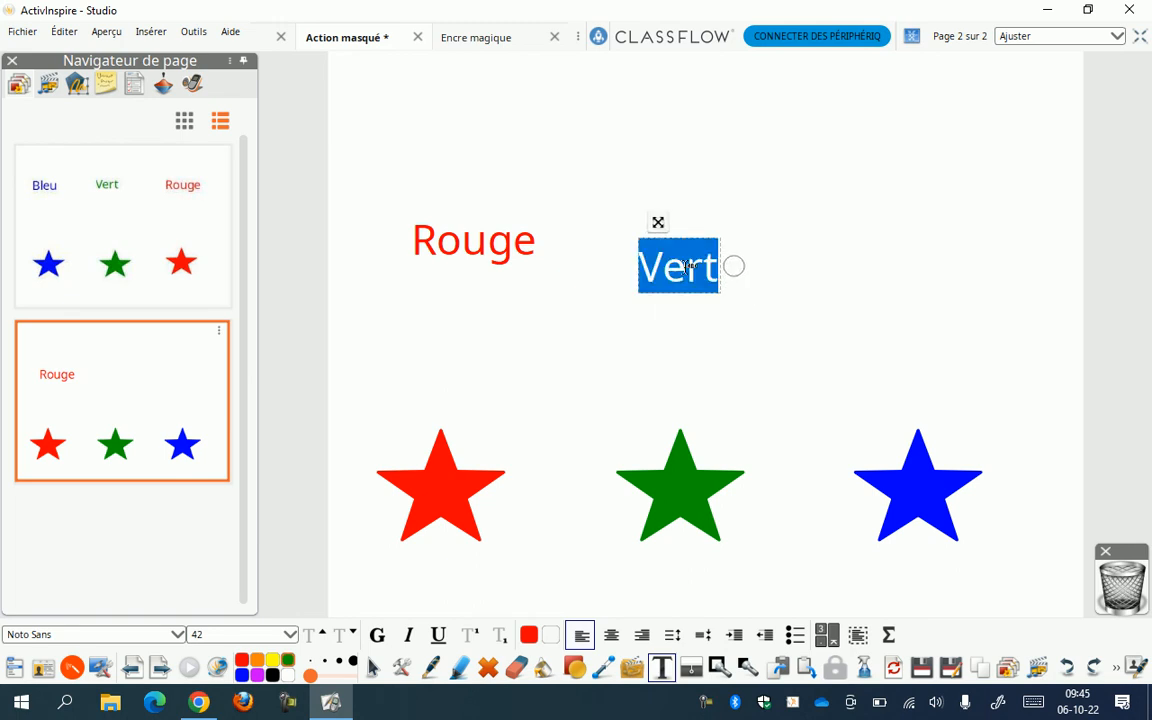
pyautogui.click(287, 662)
pyautogui.moveTo(658, 222); pyautogui.dragTo(641, 191)
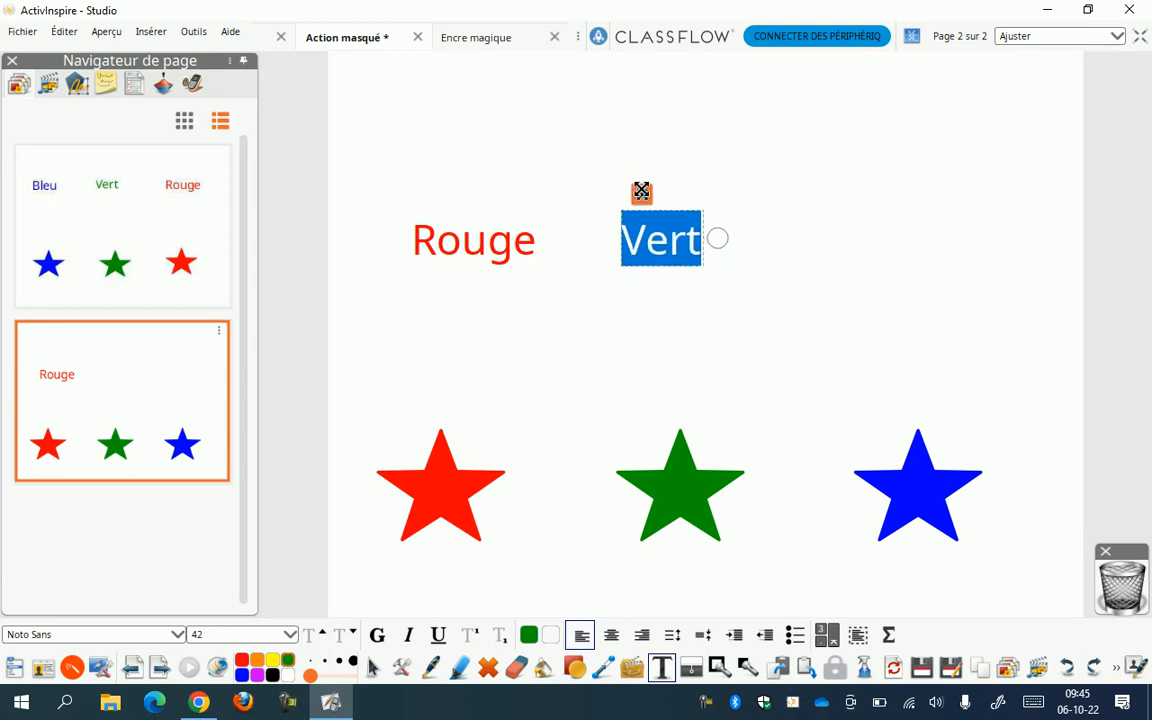
pyautogui.click(373, 668)
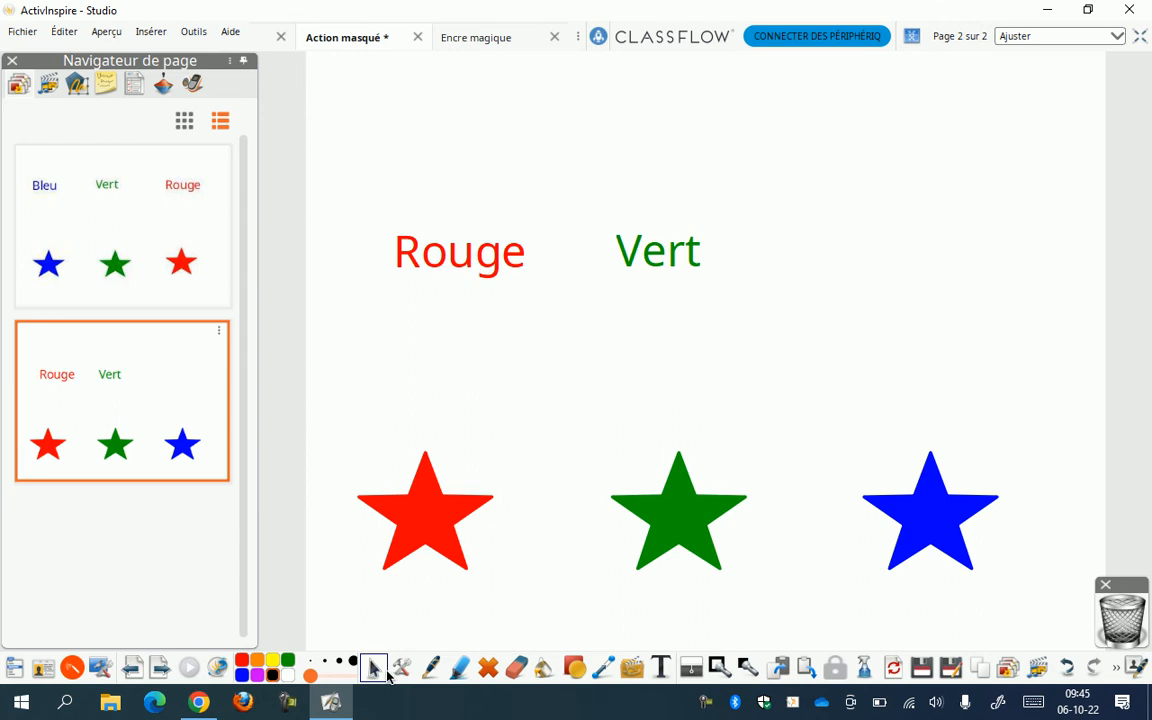
# - Place a new text box above the blue star, level with "Vert", and set its text colour to blue
pyautogui.click(661, 667)
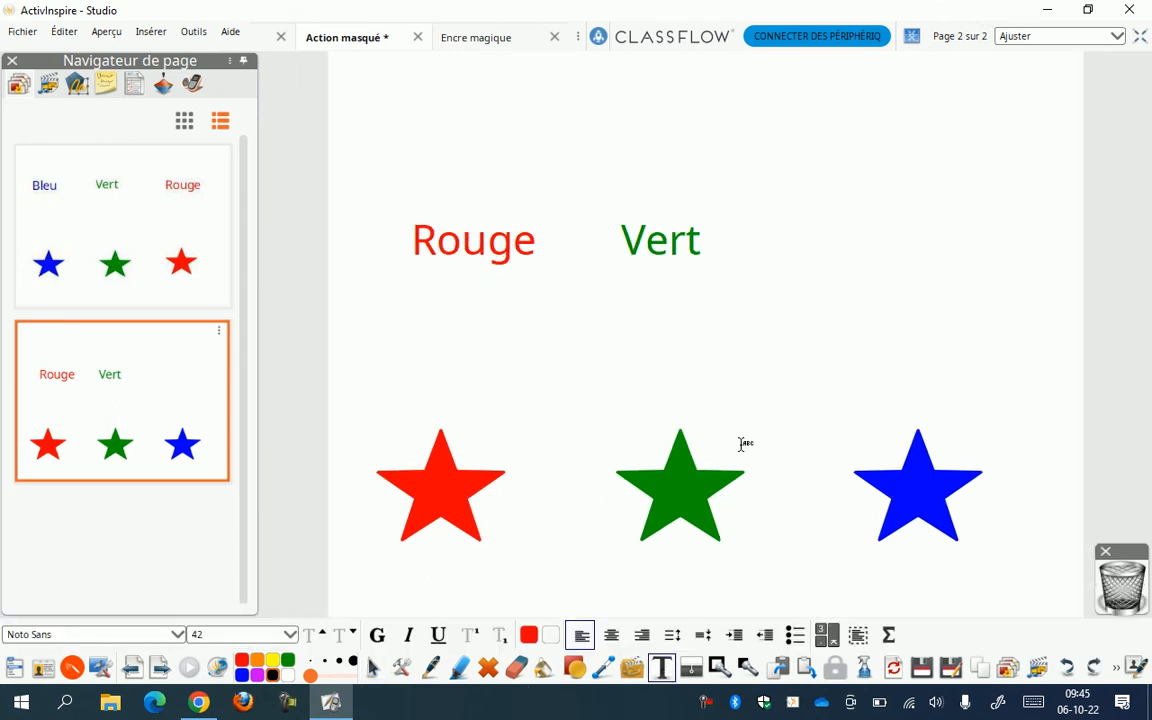
pyautogui.click(892, 245)
pyautogui.moveTo(940, 232); pyautogui.dragTo(861, 195)
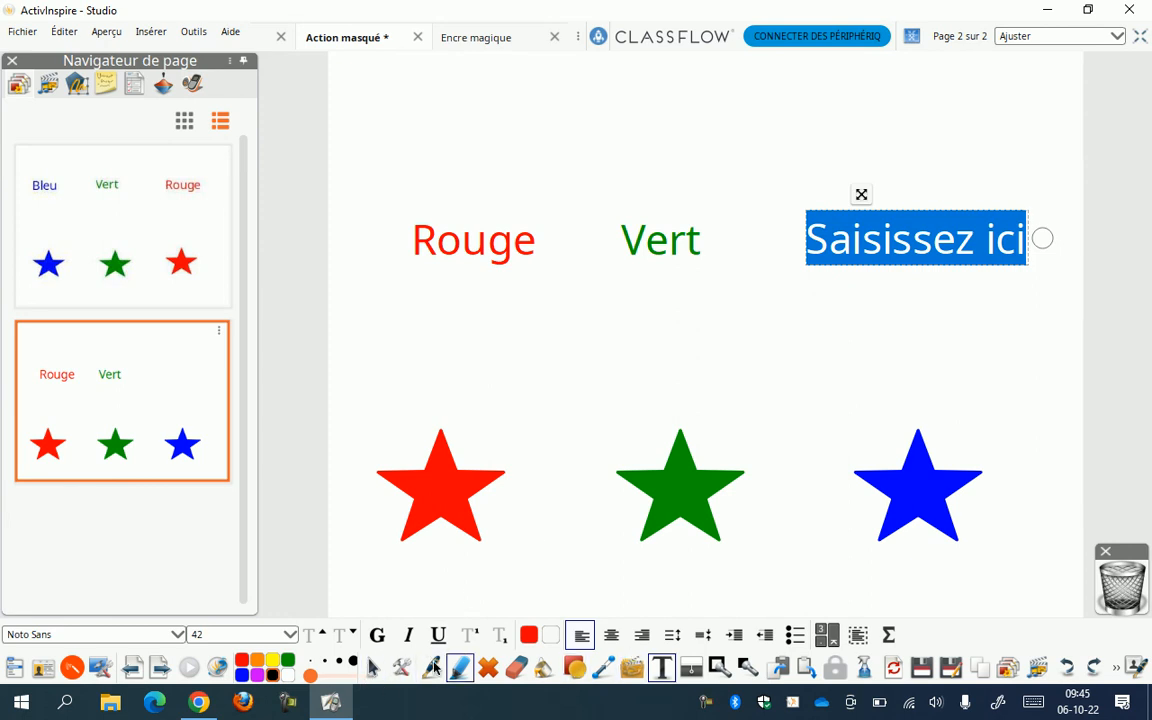
pyautogui.click(242, 677)
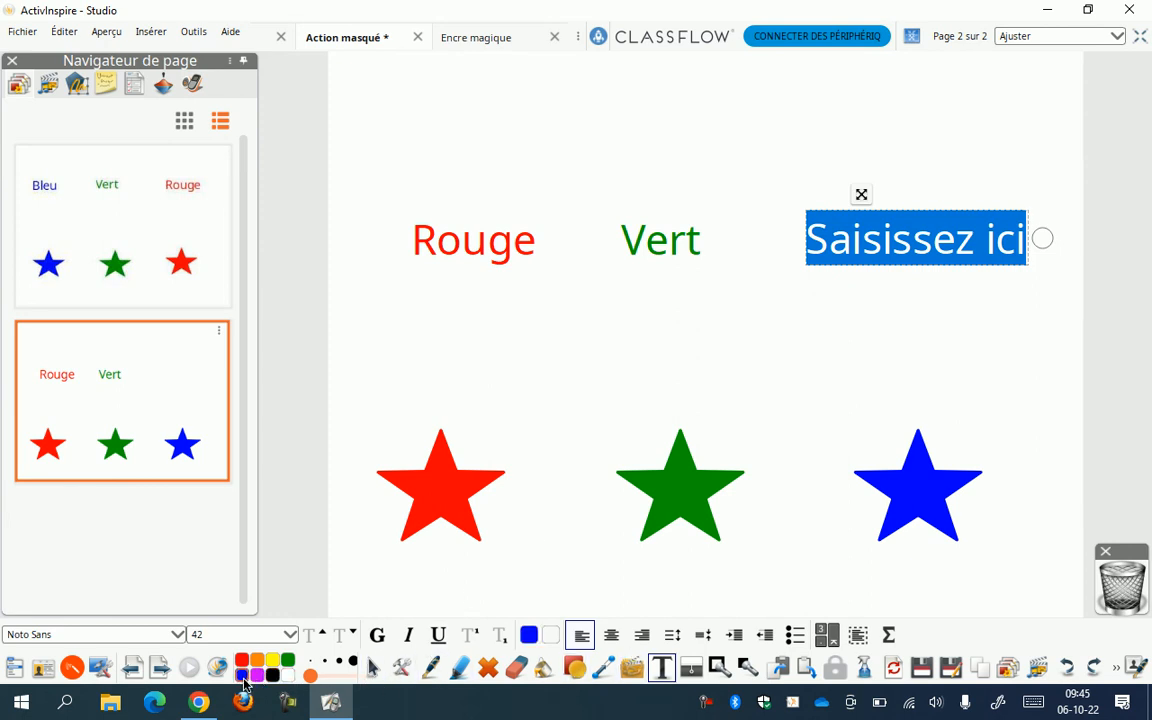
pyautogui.click(528, 638)
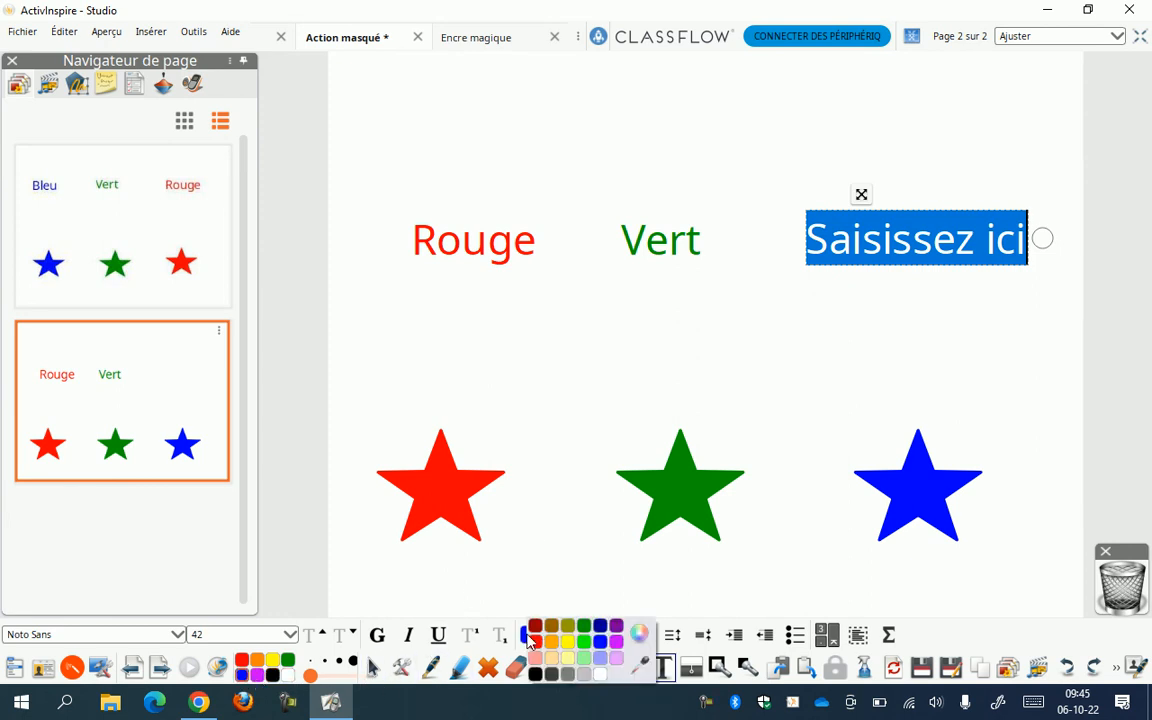
pyautogui.click(600, 643)
# - Enter "Bleu" in the new text box and centre the word above the blue star
pyautogui.write('Bleau')
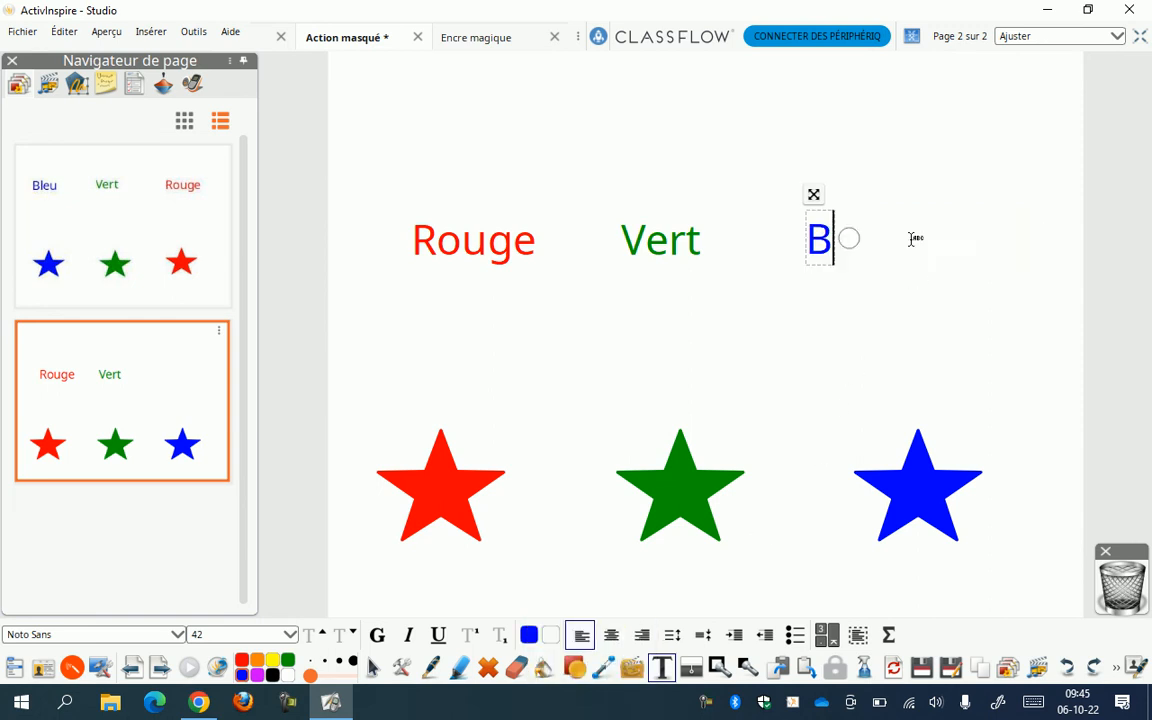
pyautogui.press('BackSpace')
pyautogui.press('BackSpace')
pyautogui.write('u')
pyautogui.moveTo(837, 195); pyautogui.dragTo(895, 194)
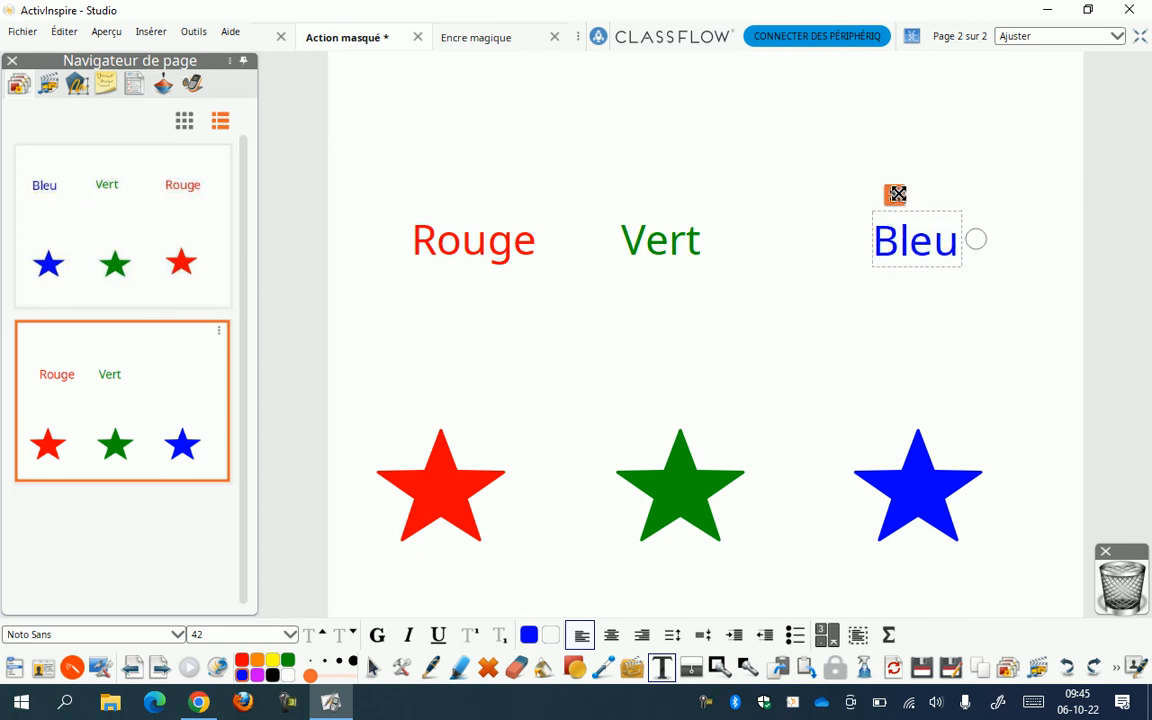
pyautogui.click(105, 215)
pyautogui.click(157, 400)
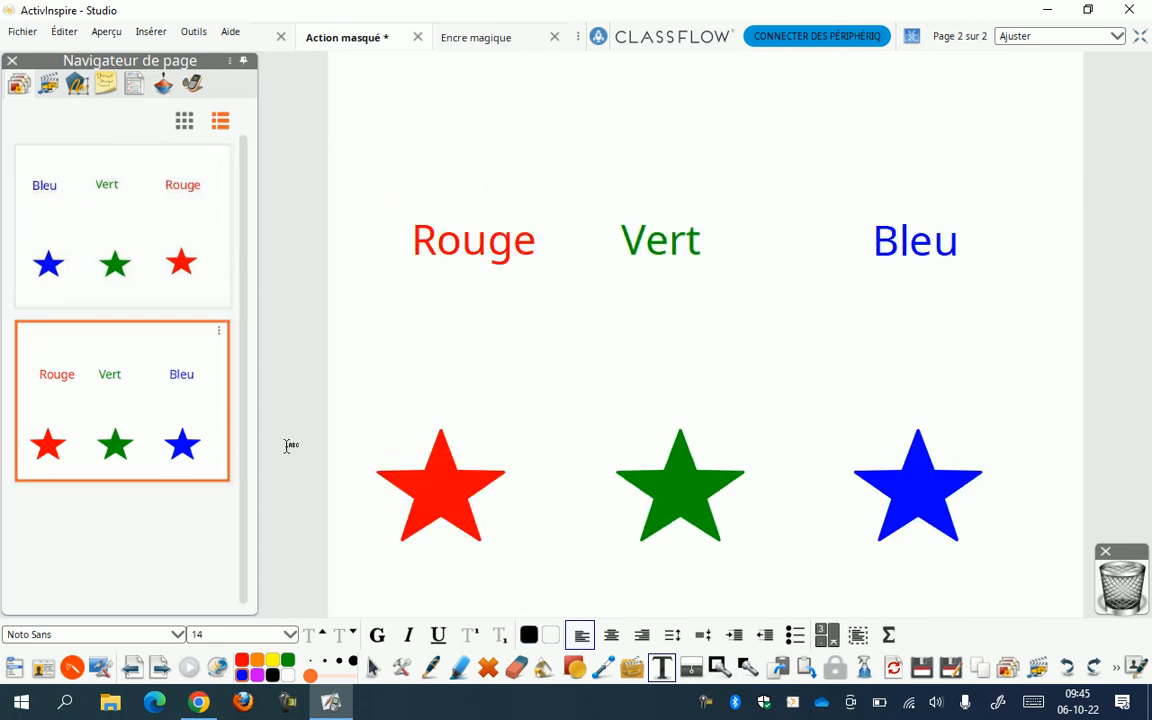
# - Try to give the red star the Masqué action with the "Rouge" text (Texte1) as its target
pyautogui.click(373, 667)
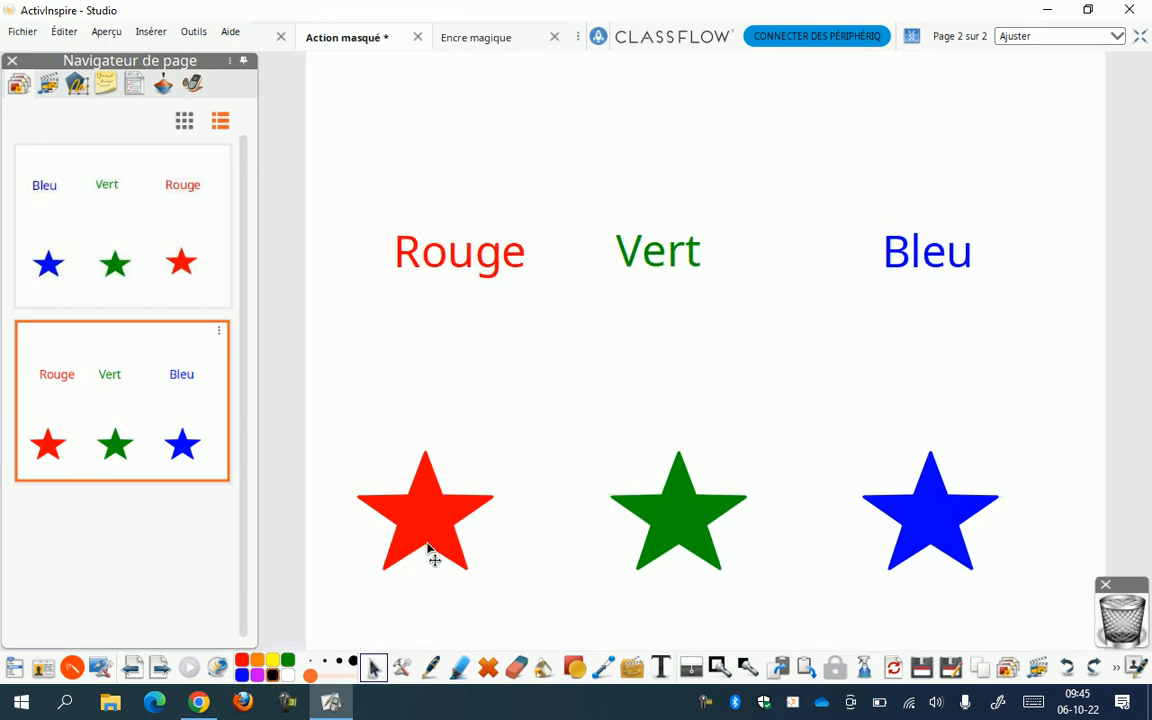
pyautogui.click(430, 545)
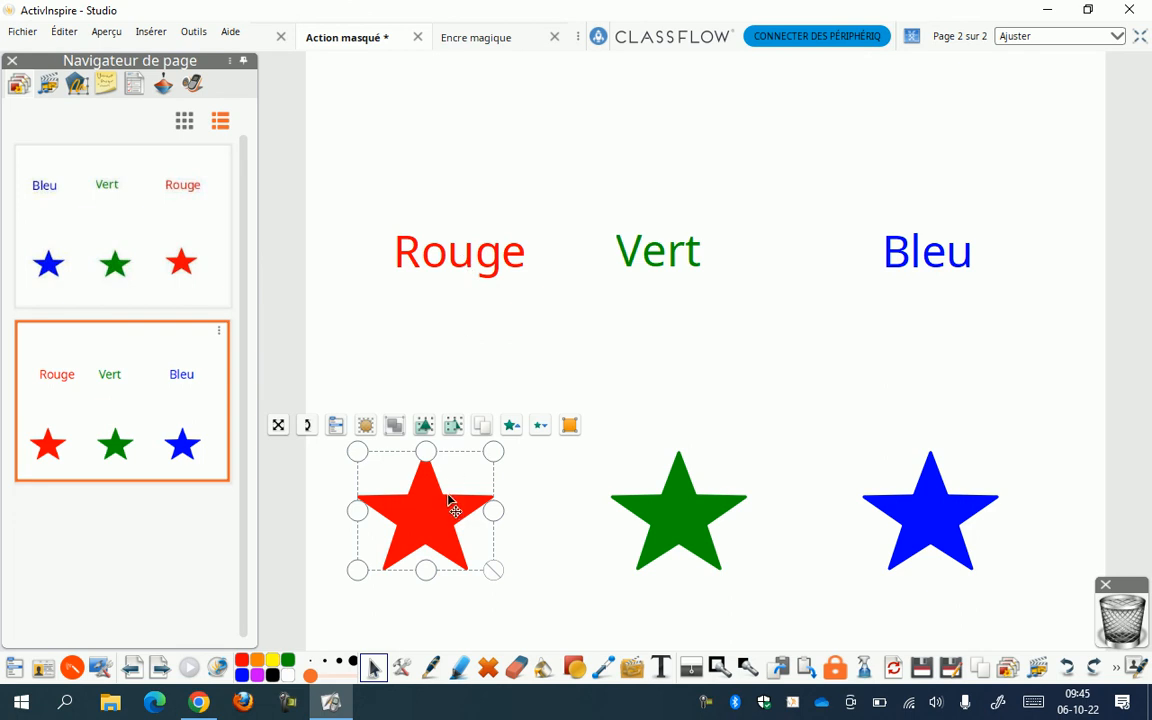
pyautogui.click(160, 80)
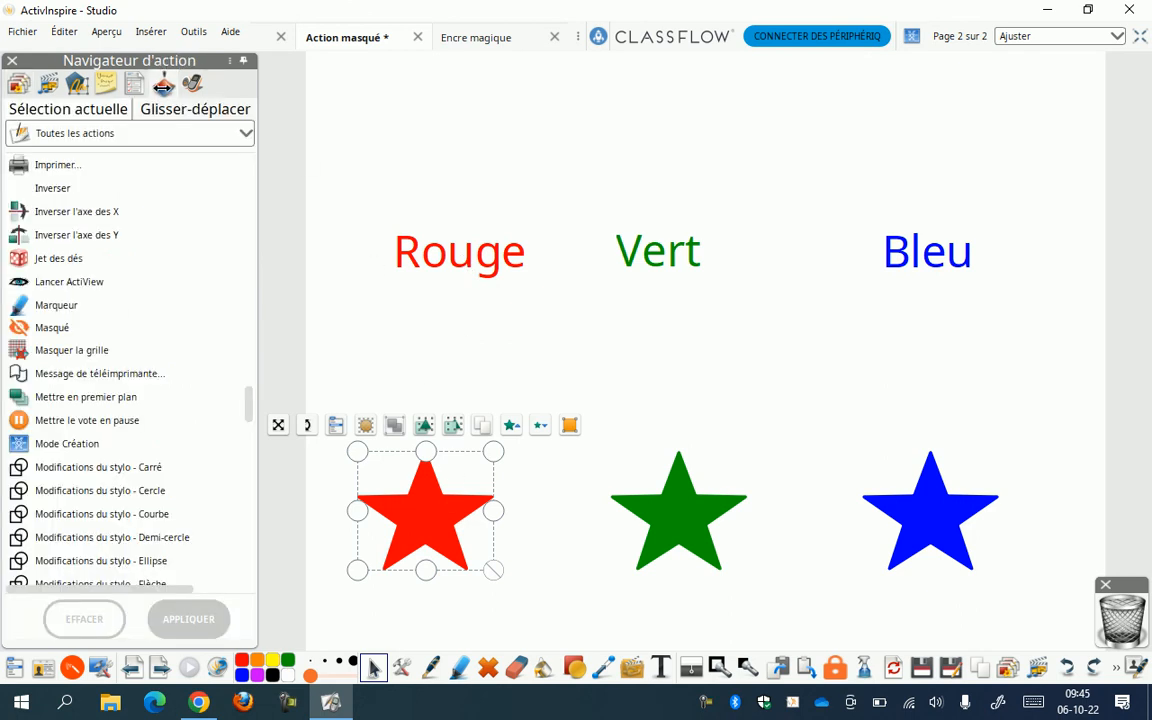
pyautogui.click(44, 330)
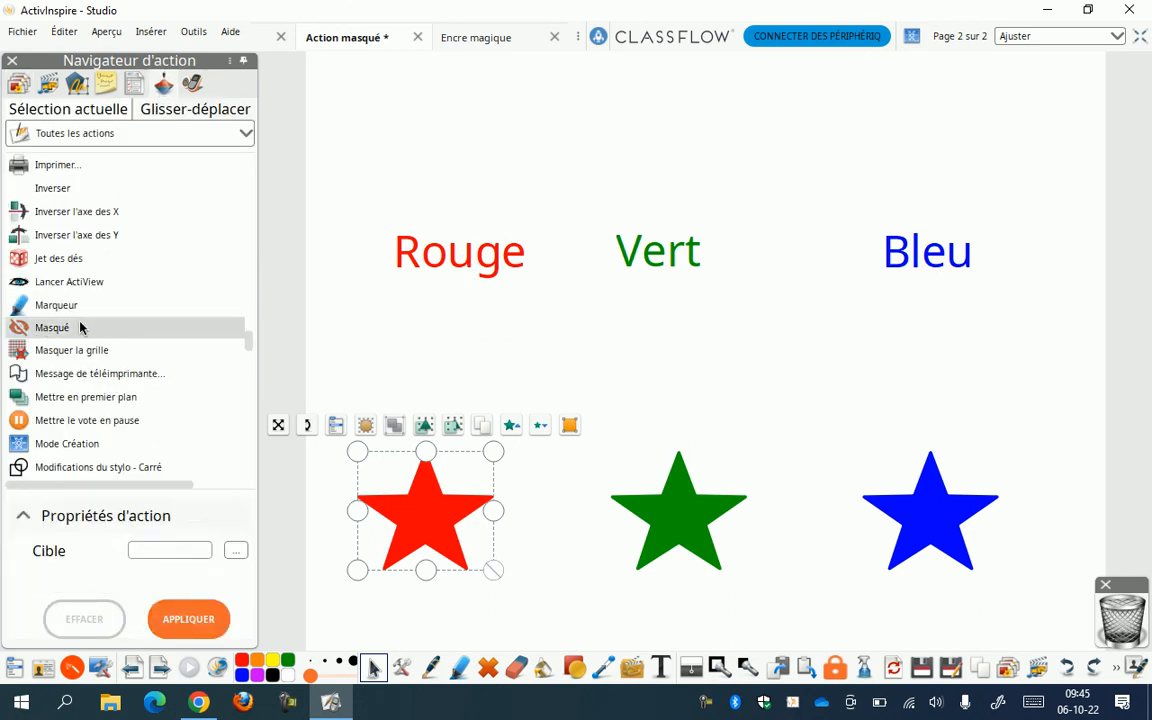
pyautogui.click(236, 551)
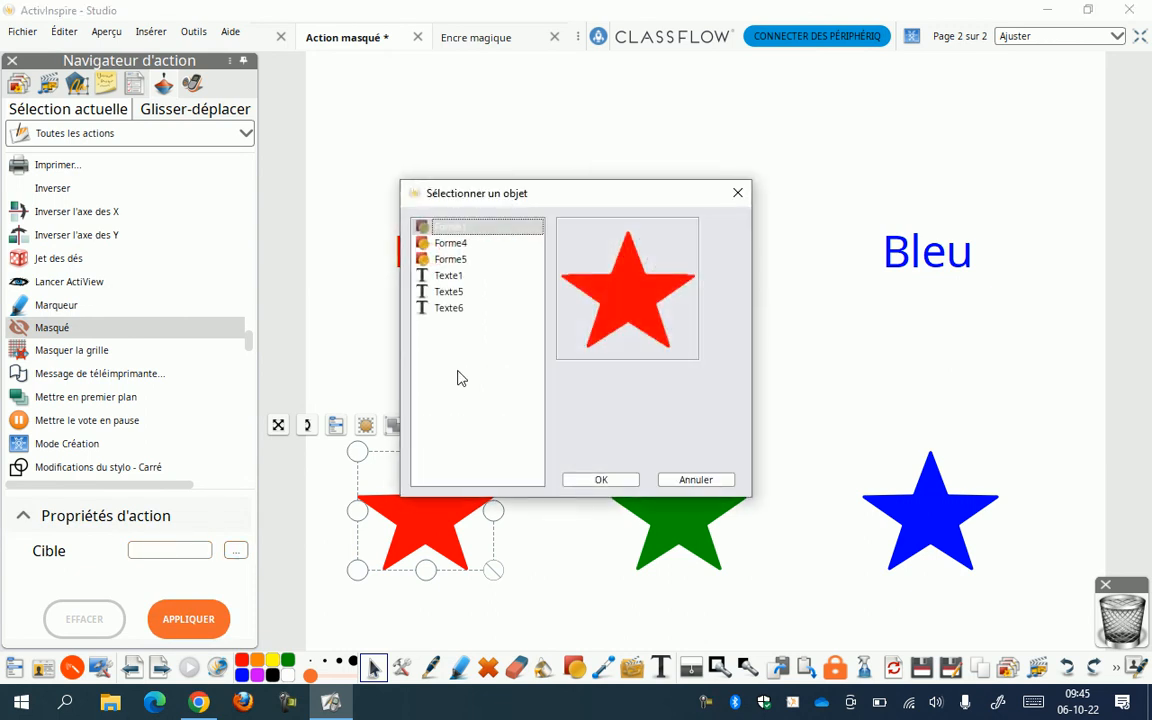
pyautogui.click(449, 278)
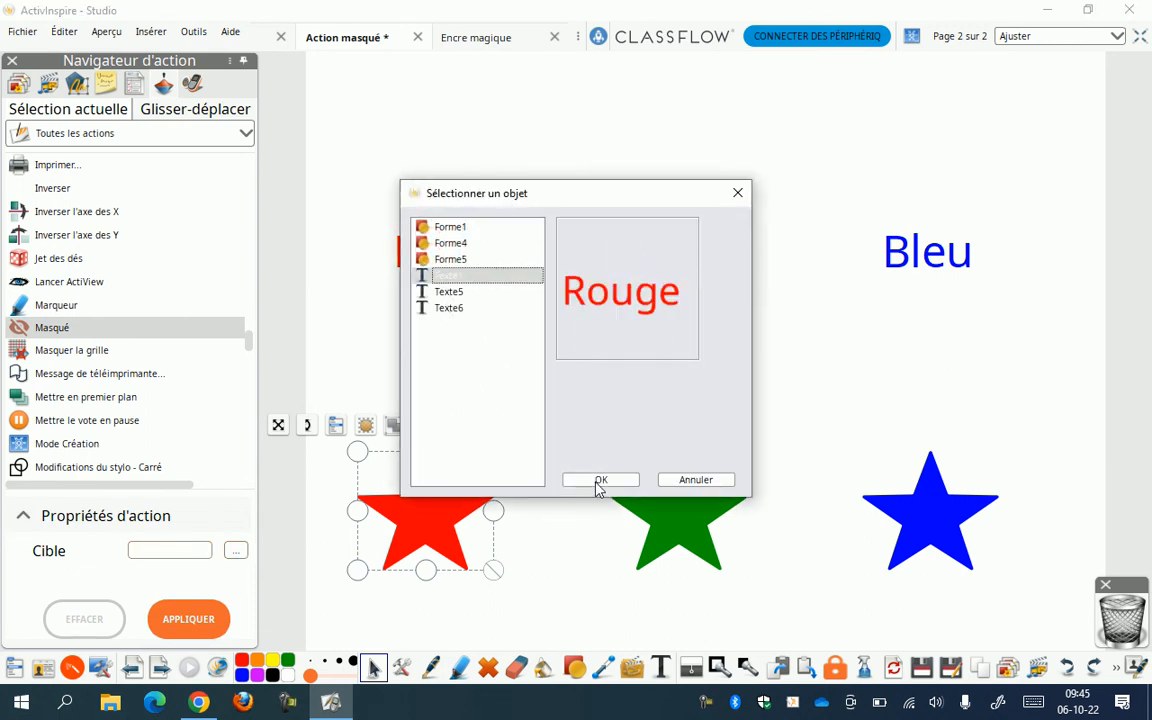
pyautogui.click(600, 480)
pyautogui.click(485, 578)
# - Apply the Masqué action to the red star without choosing a target, and test it on the star
pyautogui.click(430, 525)
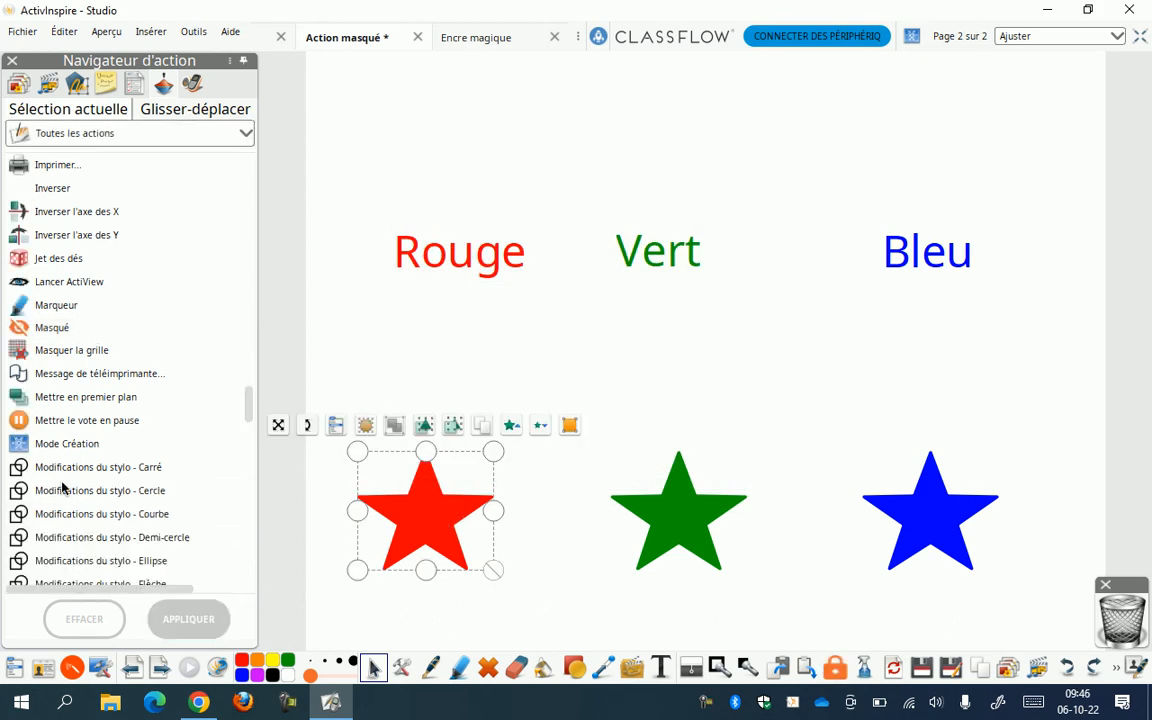
pyautogui.click(45, 331)
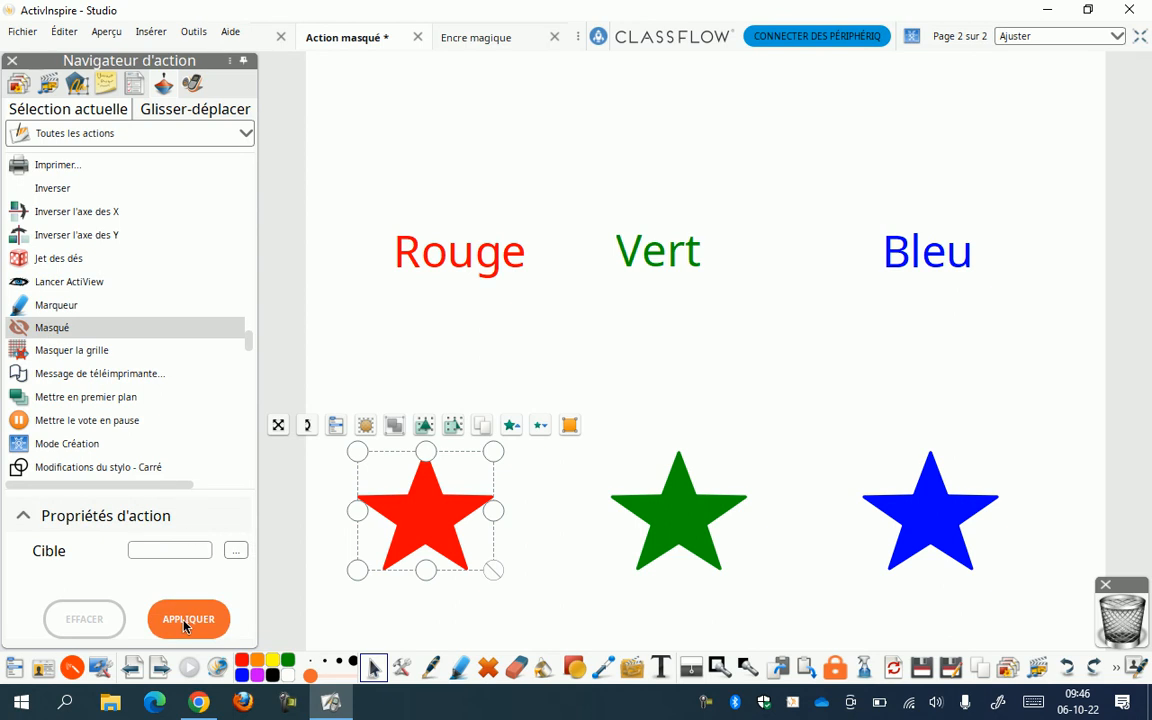
pyautogui.click(184, 621)
pyautogui.click(468, 549)
pyautogui.click(437, 535)
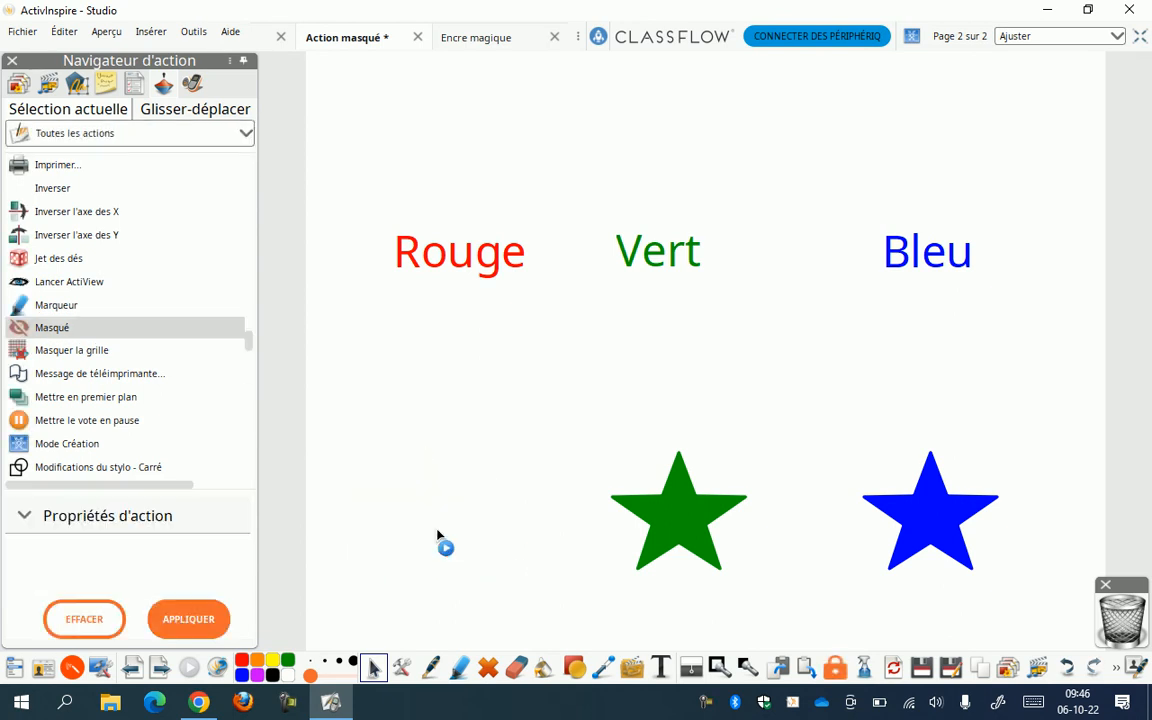
pyautogui.click(437, 535)
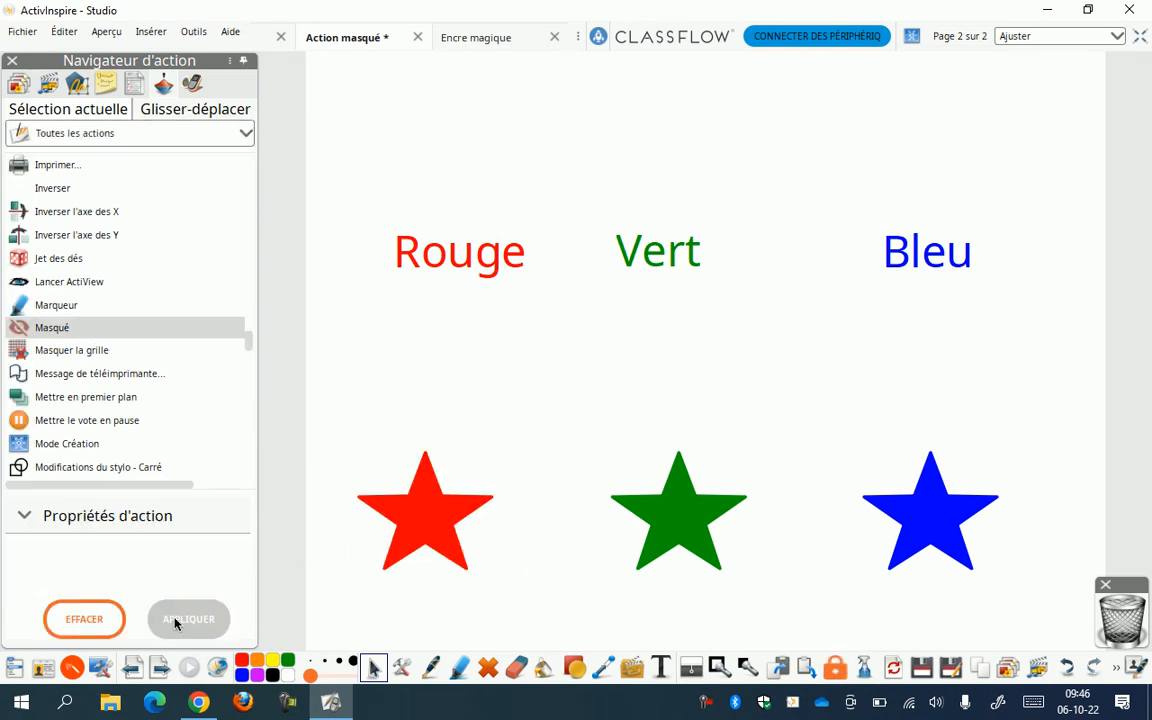
# - Clear the Masqué action from the red star and restore the star on the page
pyautogui.click(96, 621)
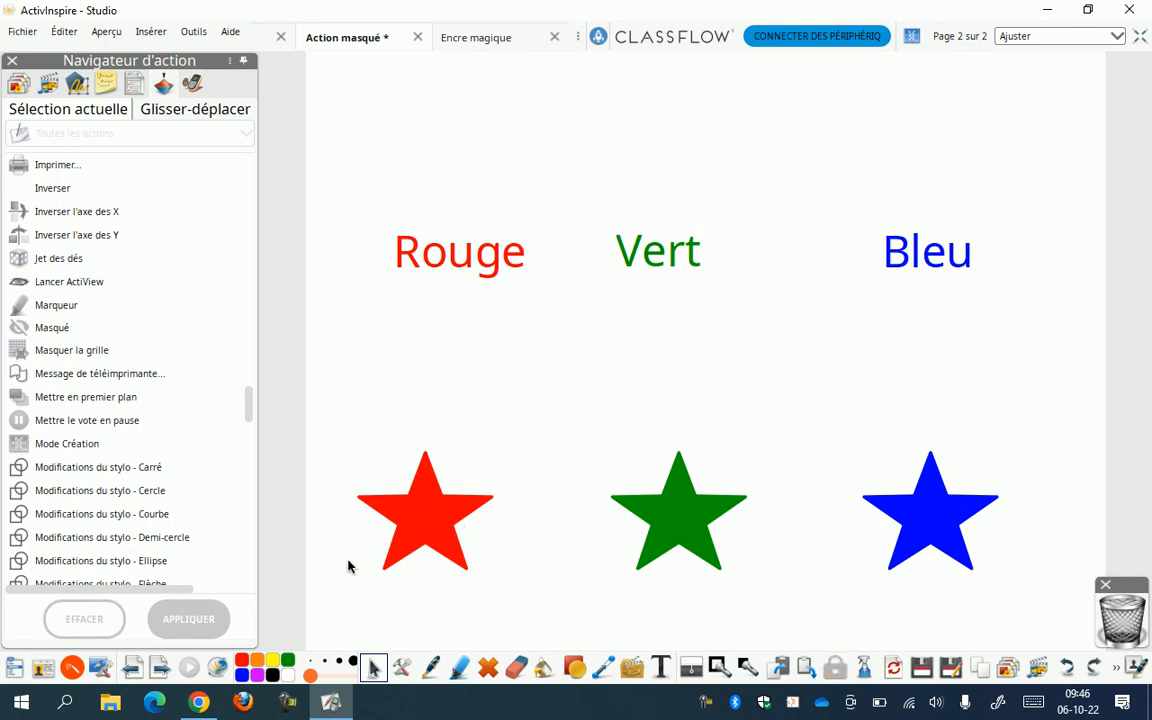
pyautogui.click(422, 533)
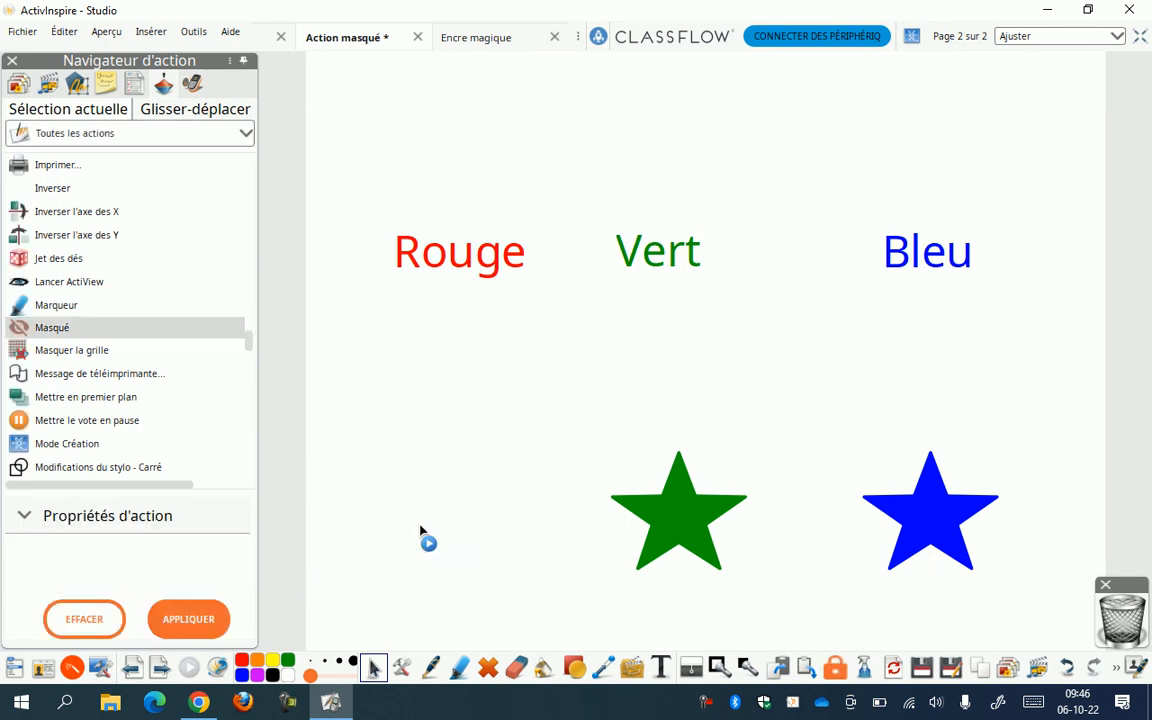
pyautogui.click(87, 620)
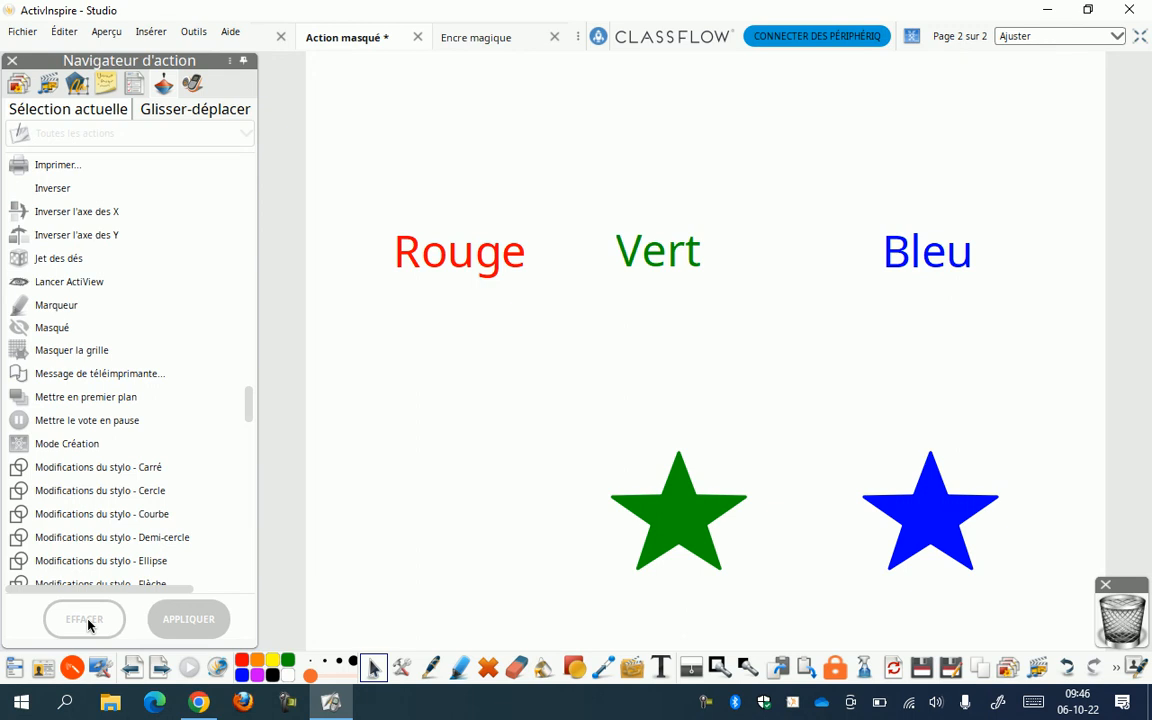
pyautogui.click(486, 250)
pyautogui.click(451, 585)
pyautogui.hotkey('ctrl', 'z')
pyautogui.click(435, 538)
pyautogui.click(431, 532)
pyautogui.click(433, 533)
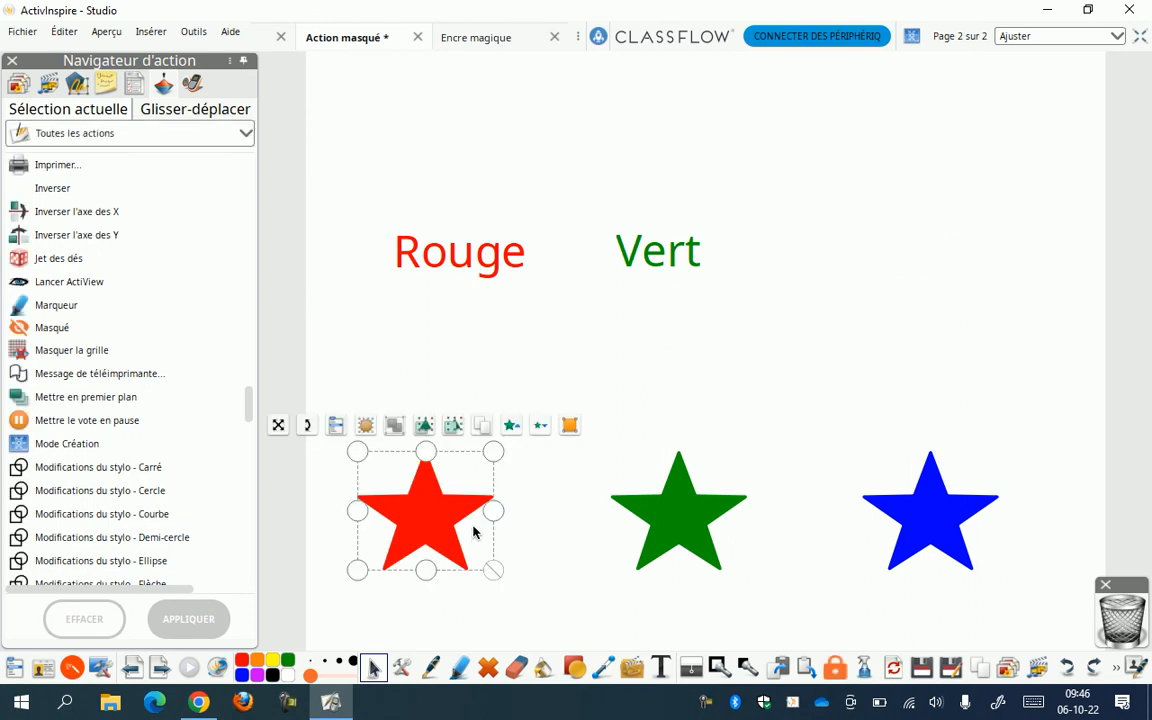
pyautogui.click(472, 524)
# - Apply the Masqué action to the red star with the "Rouge" text (Texte1) as its target
pyautogui.click(440, 532)
pyautogui.click(53, 329)
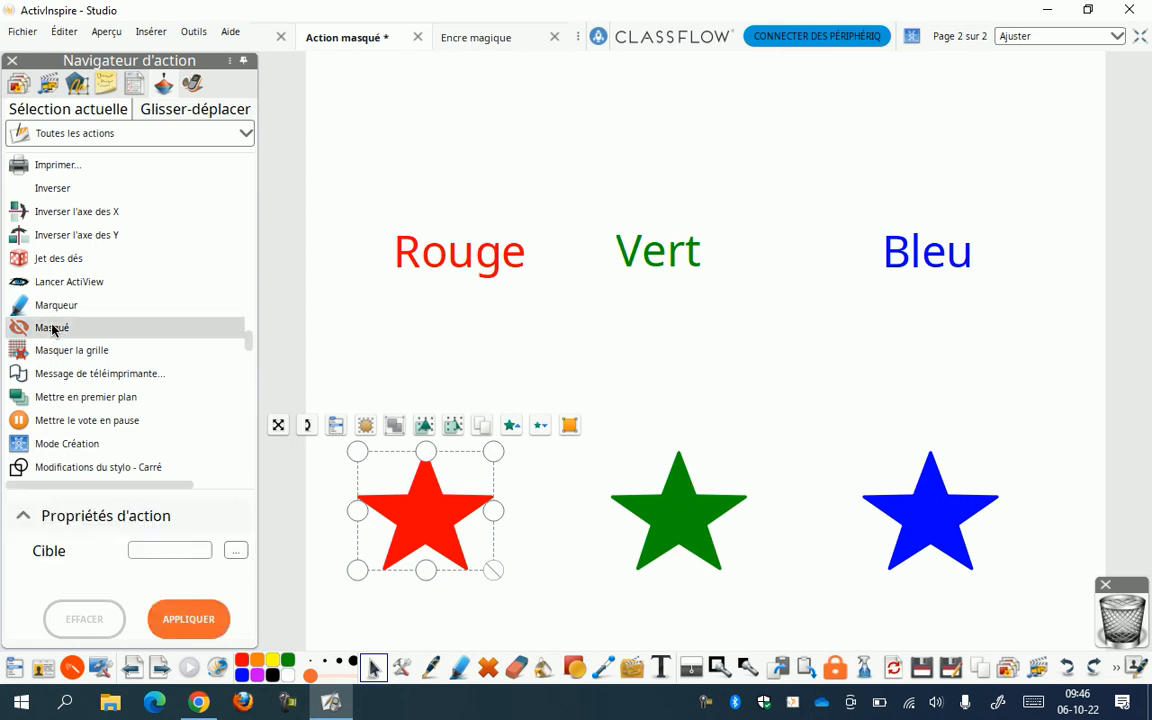
pyautogui.click(235, 551)
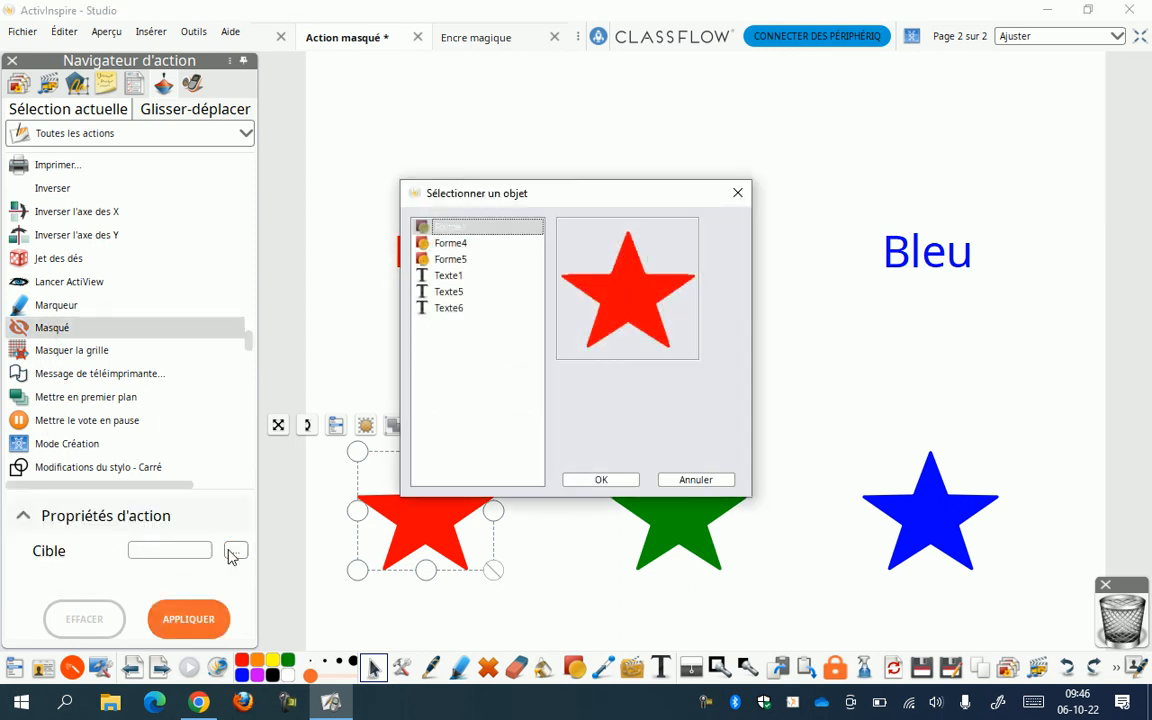
pyautogui.click(456, 277)
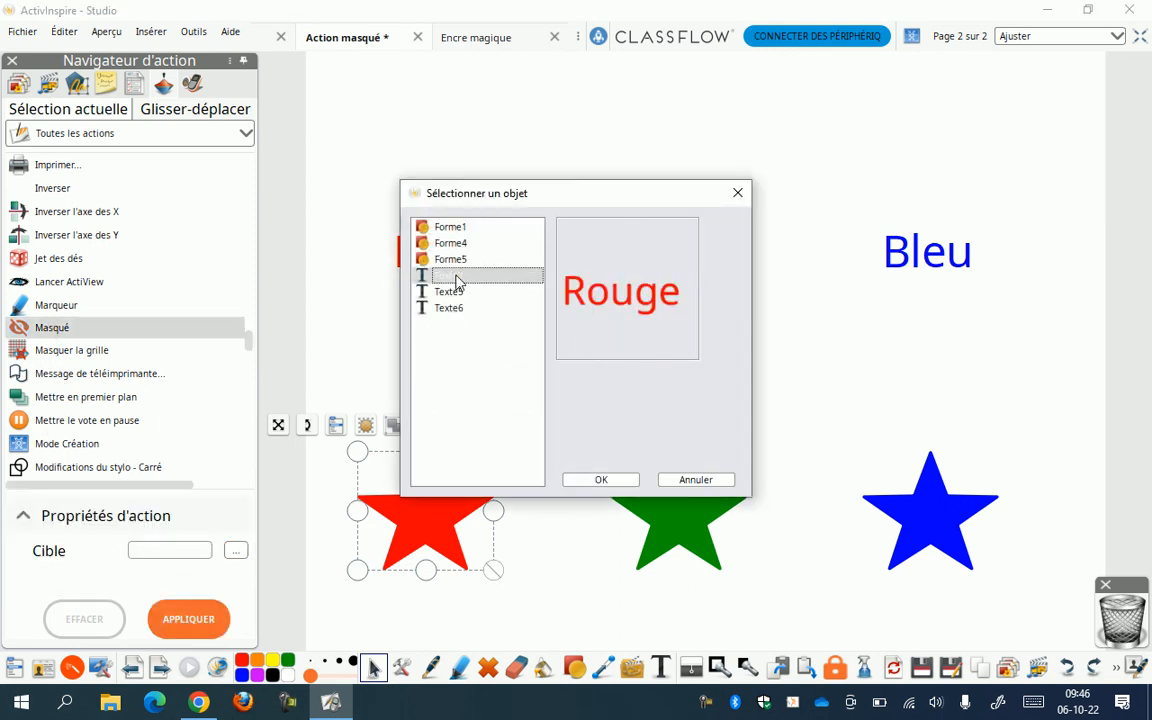
pyautogui.moveTo(452, 195); pyautogui.dragTo(625, 164)
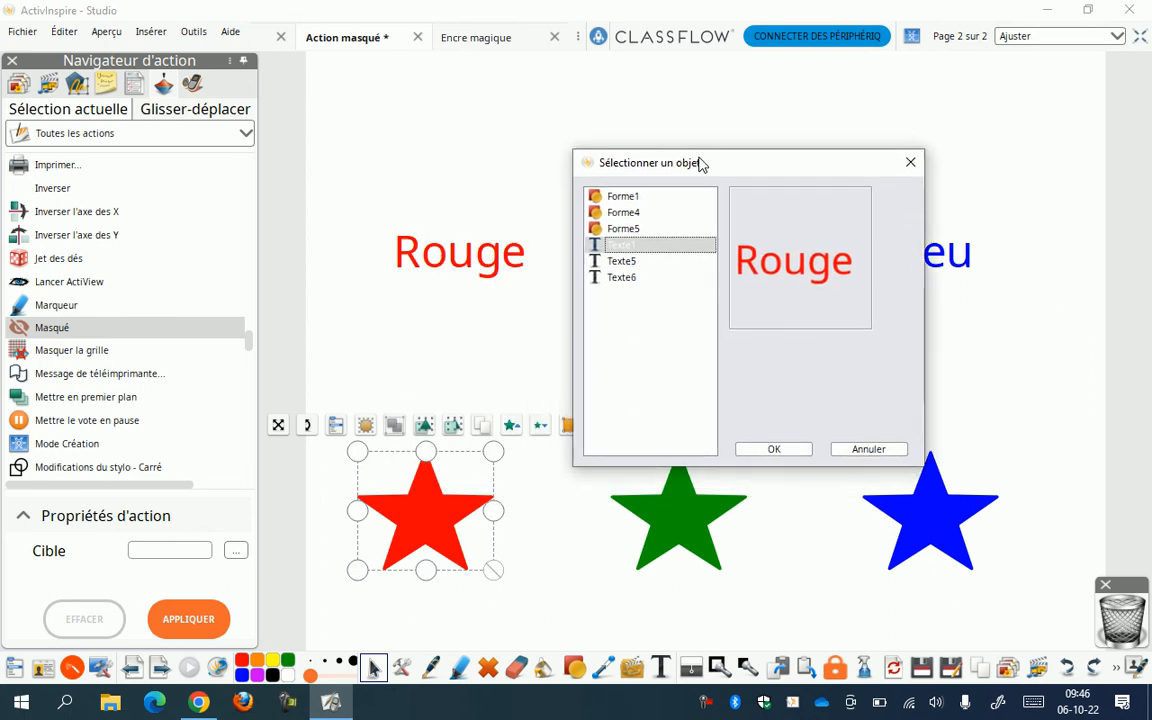
pyautogui.click(775, 450)
pyautogui.click(208, 619)
pyautogui.click(558, 578)
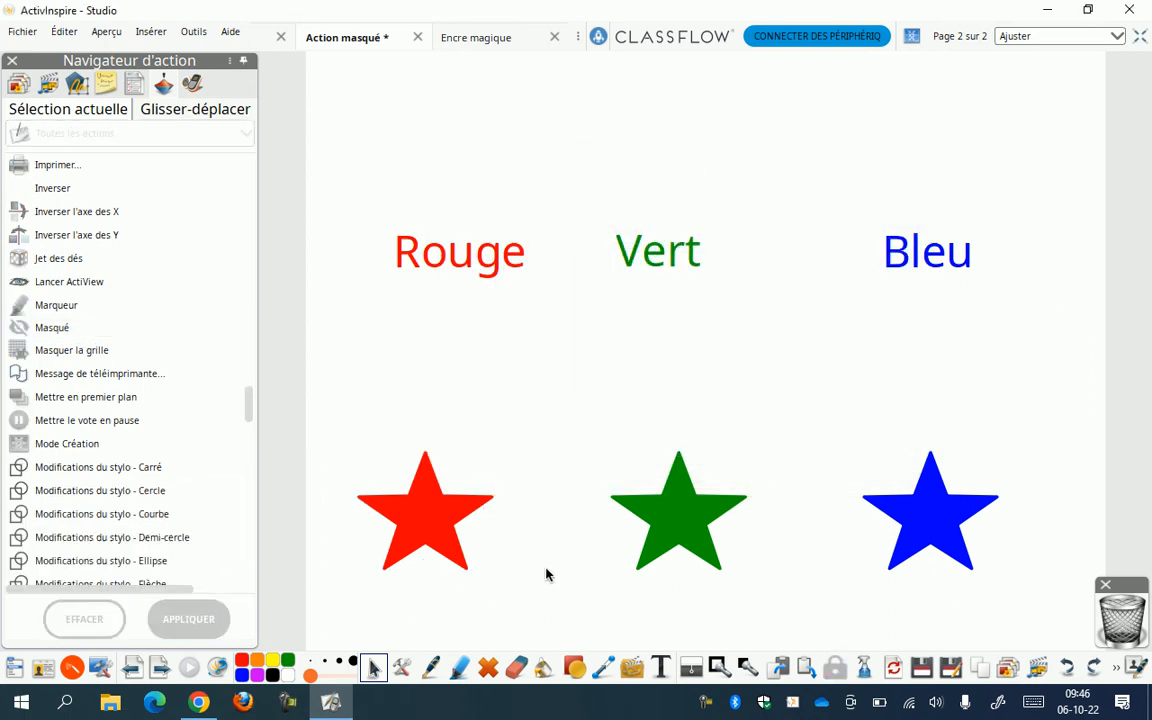
# - Test the red star's action by hiding and revealing the word "Rouge" repeatedly
pyautogui.click(432, 535)
pyautogui.click(432, 535)
pyautogui.click(432, 535)
pyautogui.click(432, 535)
# - Apply the Masqué action to the word "Vert" with the green star (Forme4) as its target, and test it on the word
pyautogui.click(651, 266)
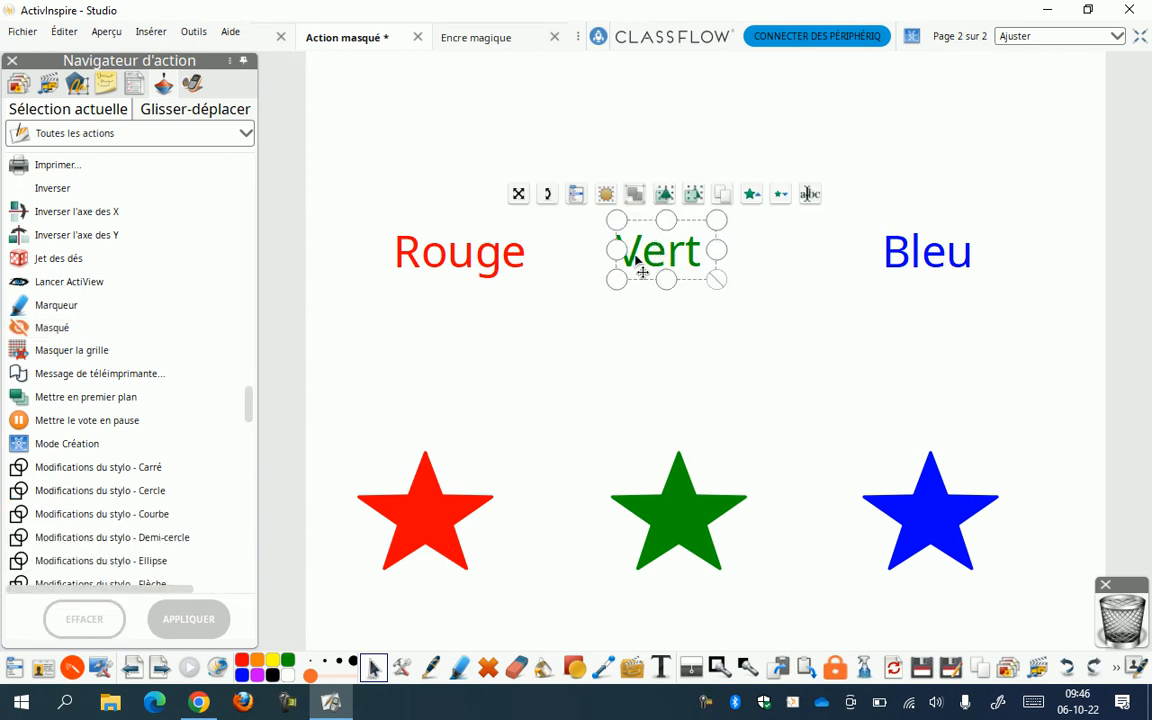
pyautogui.click(40, 328)
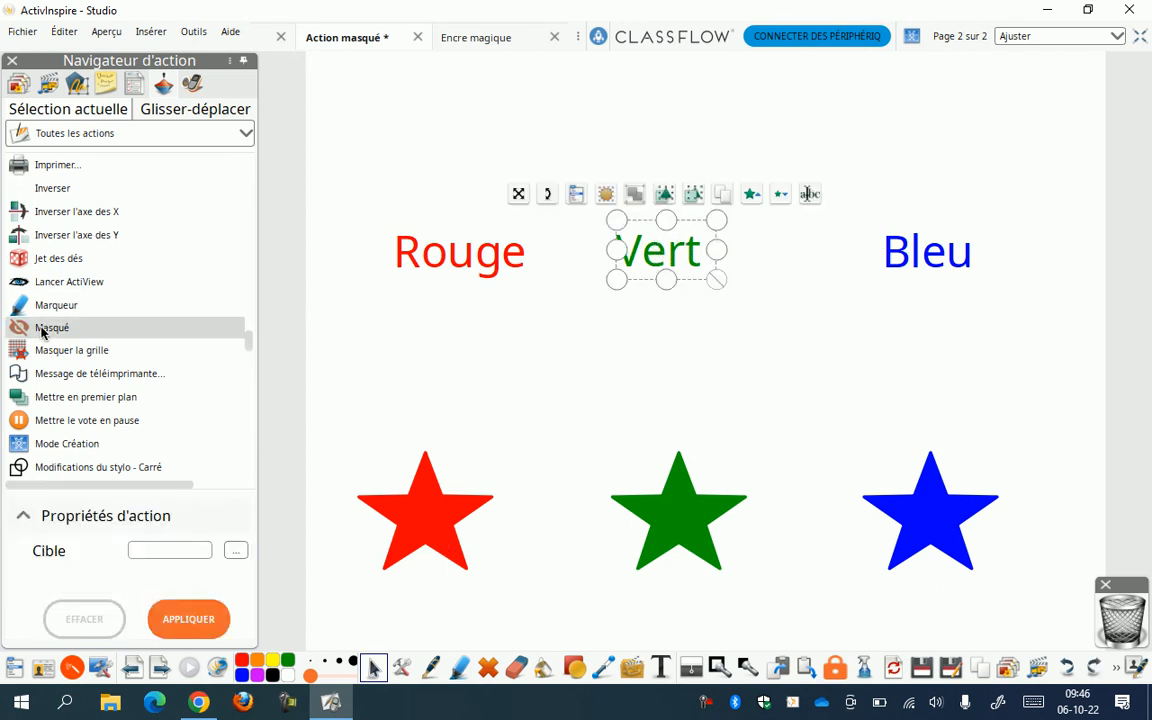
pyautogui.click(236, 552)
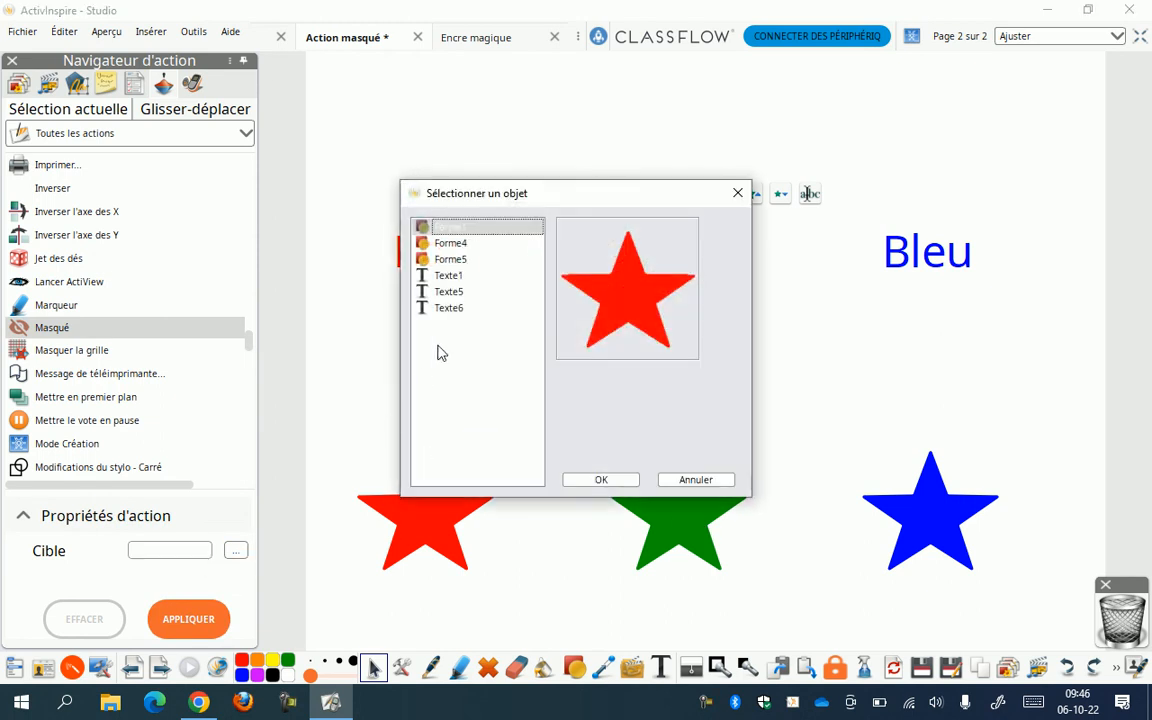
pyautogui.click(445, 258)
pyautogui.click(446, 245)
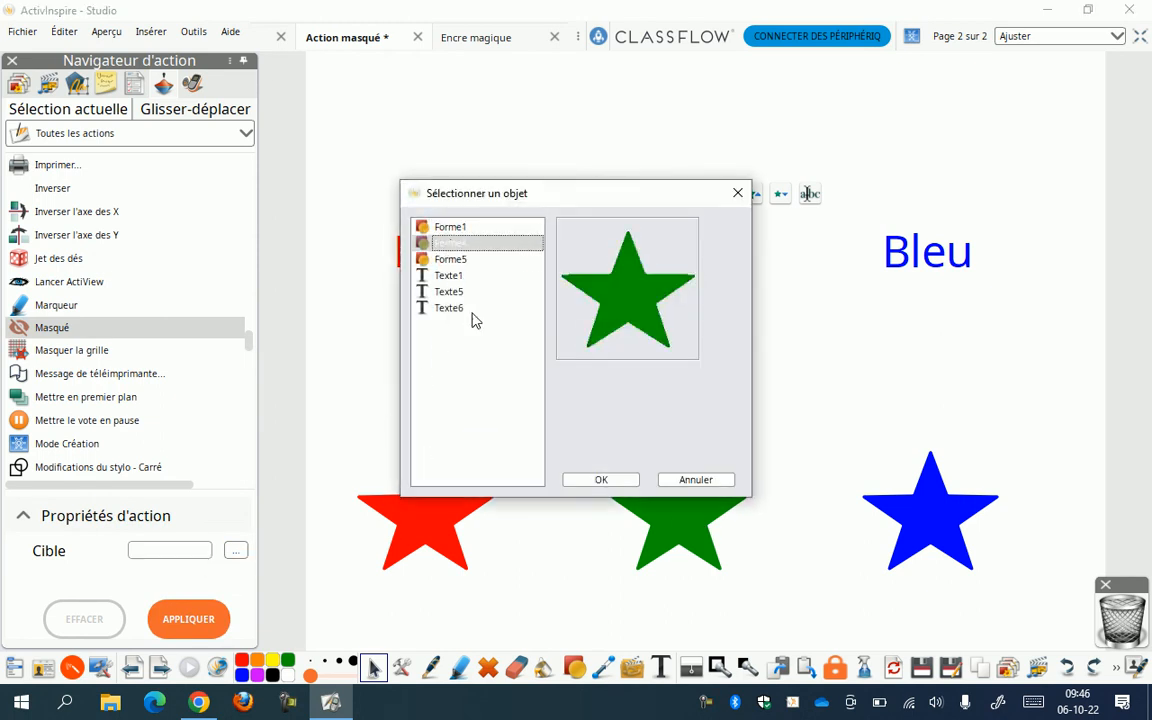
pyautogui.click(585, 480)
pyautogui.click(195, 622)
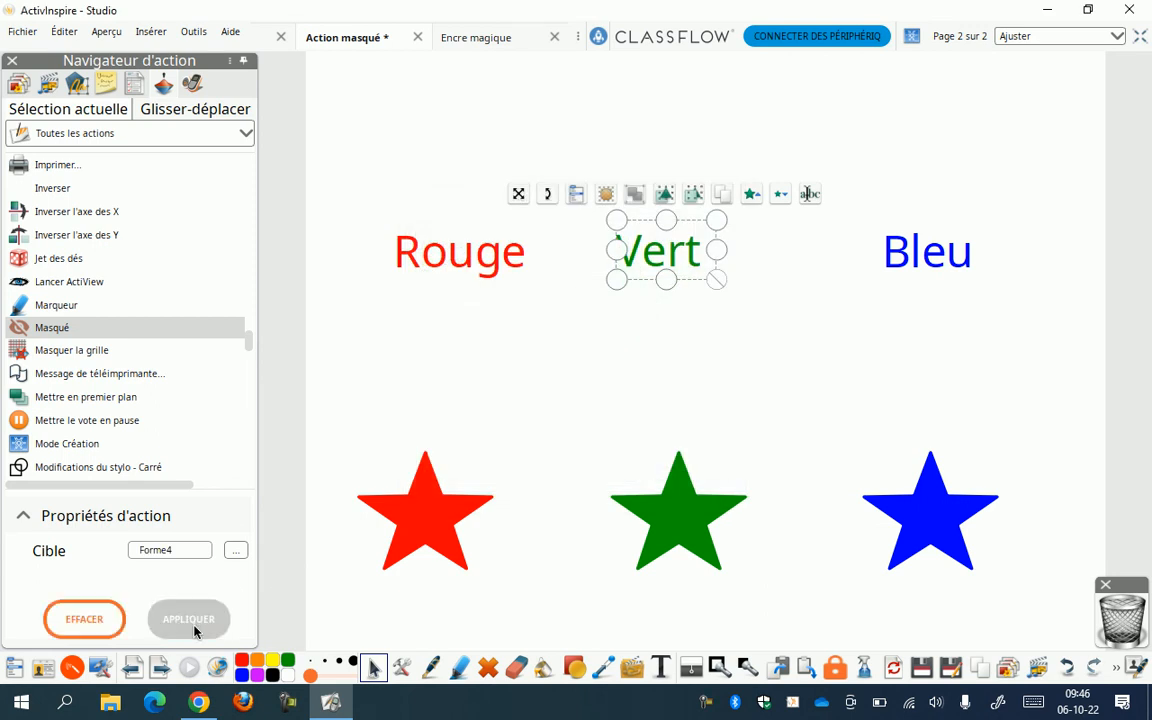
pyautogui.click(495, 430)
pyautogui.click(656, 250)
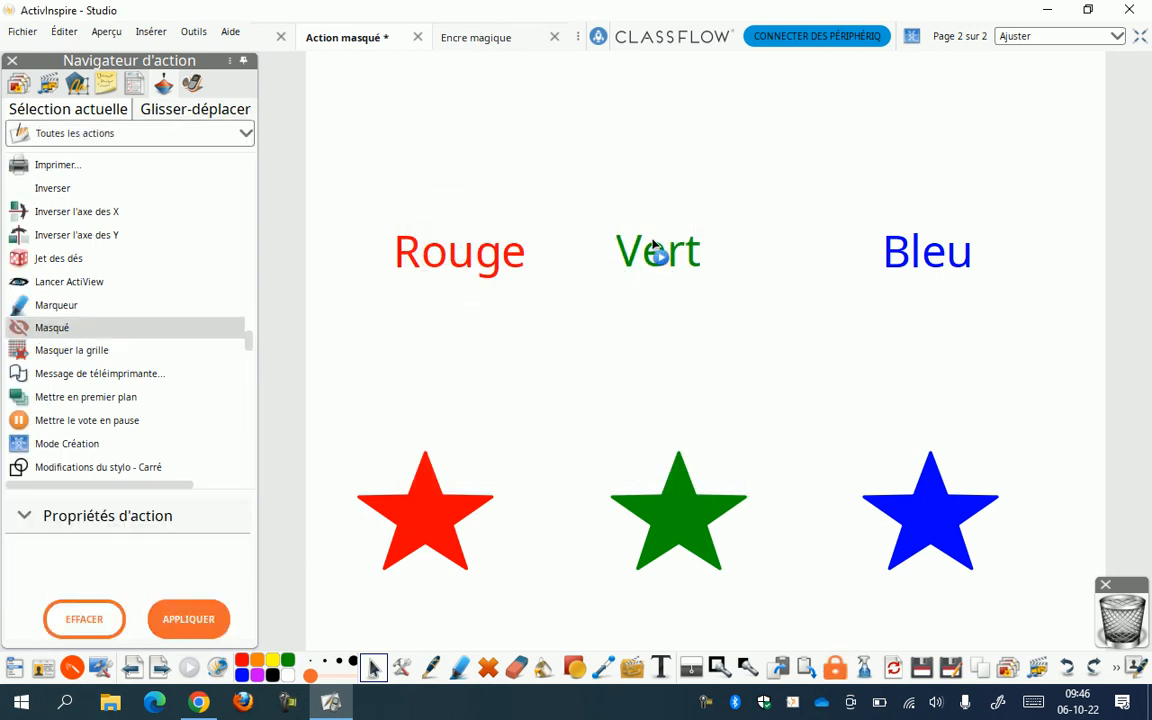
pyautogui.click(655, 248)
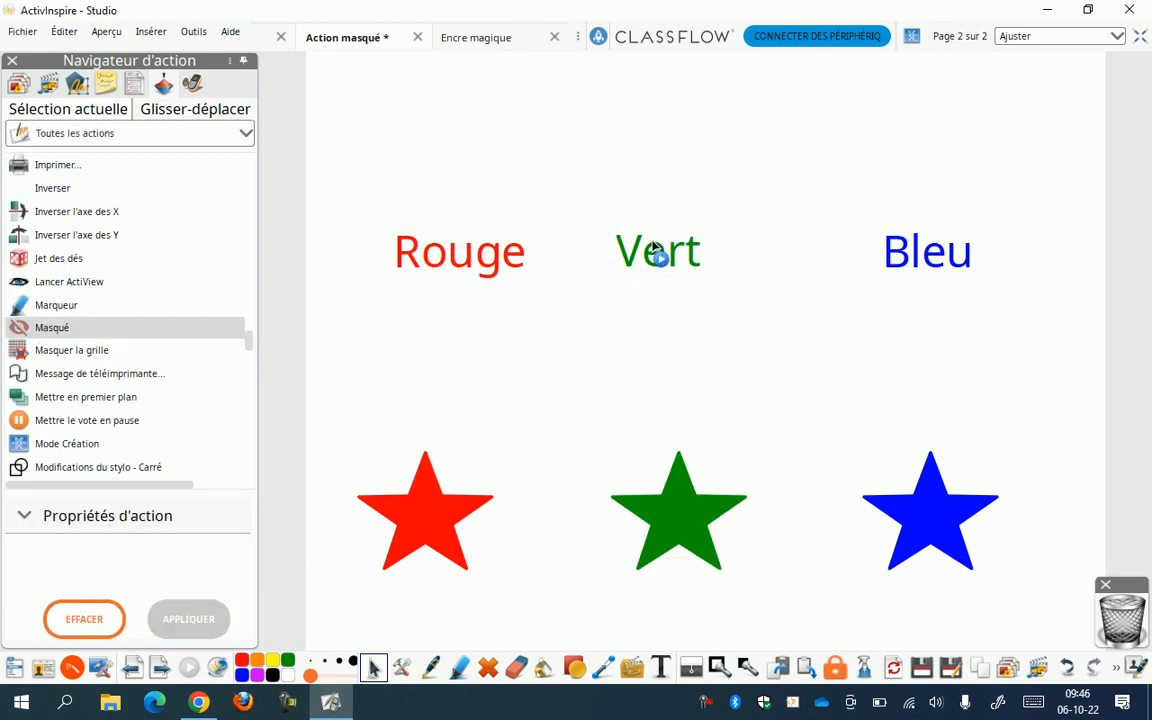
# - Apply the Masqué action to the blue star with the "Bleu" text (Texte6) as its target
pyautogui.click(922, 540)
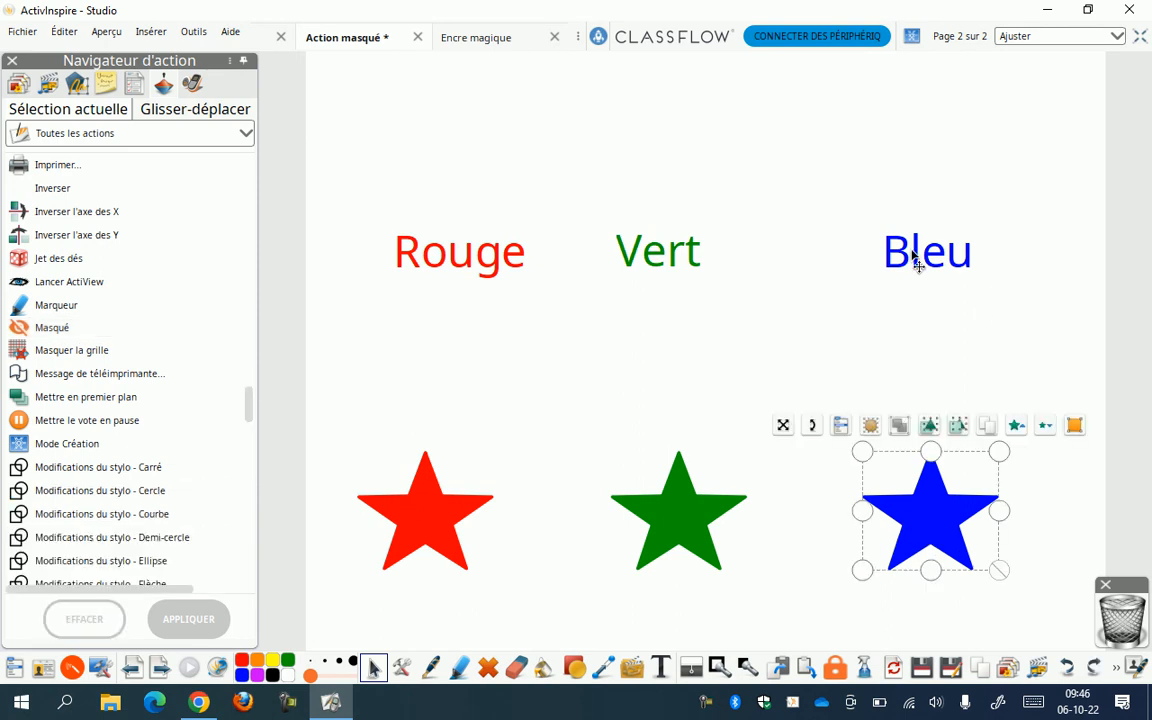
pyautogui.click(52, 328)
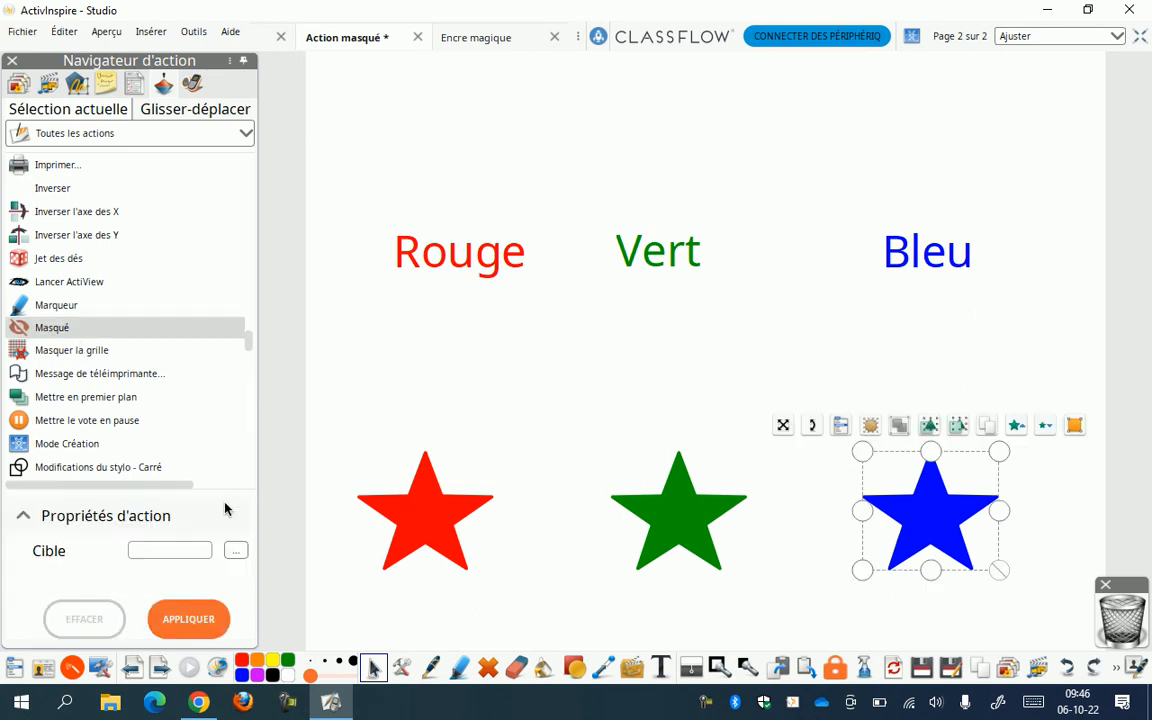
pyautogui.click(237, 555)
pyautogui.click(447, 308)
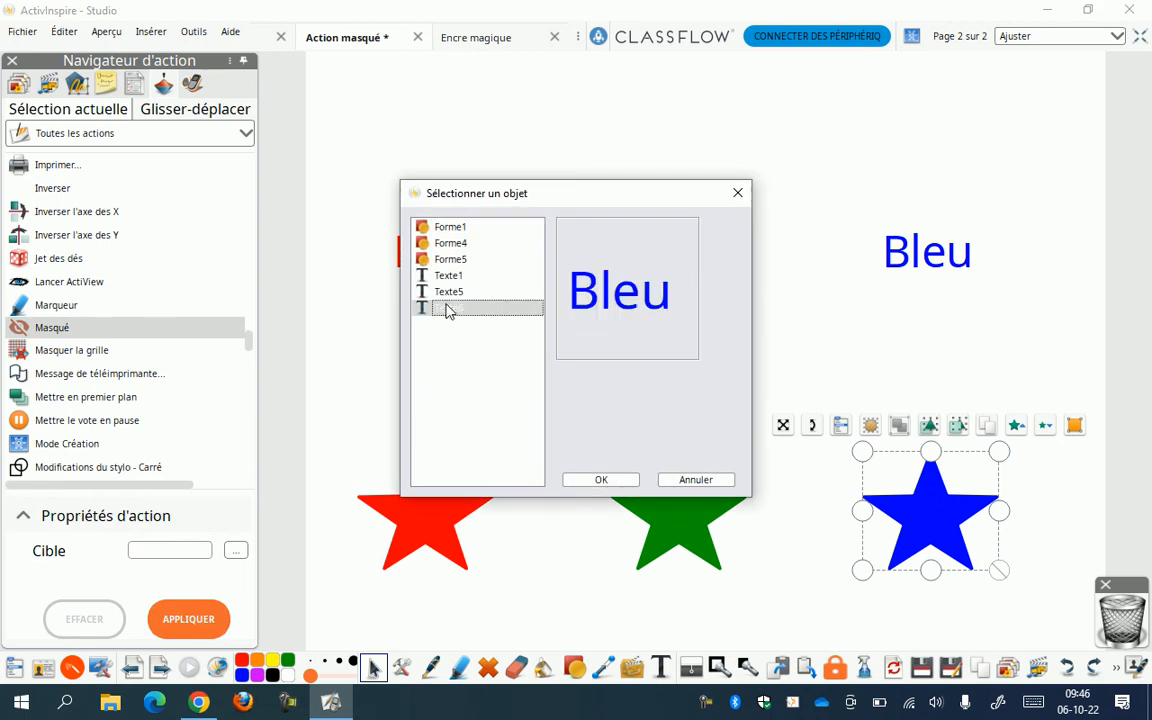
pyautogui.click(600, 480)
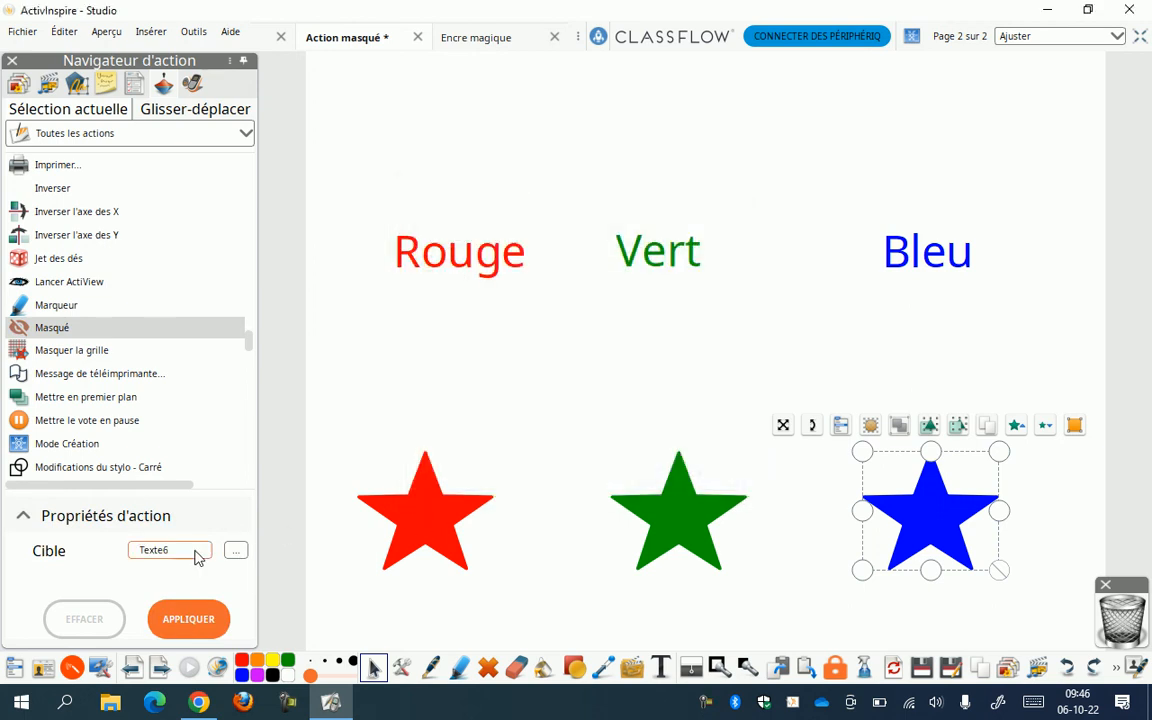
pyautogui.click(214, 622)
pyautogui.click(738, 368)
# - Test all three actions by triggering the blue star, the word "Vert" and the red star
pyautogui.click(941, 532)
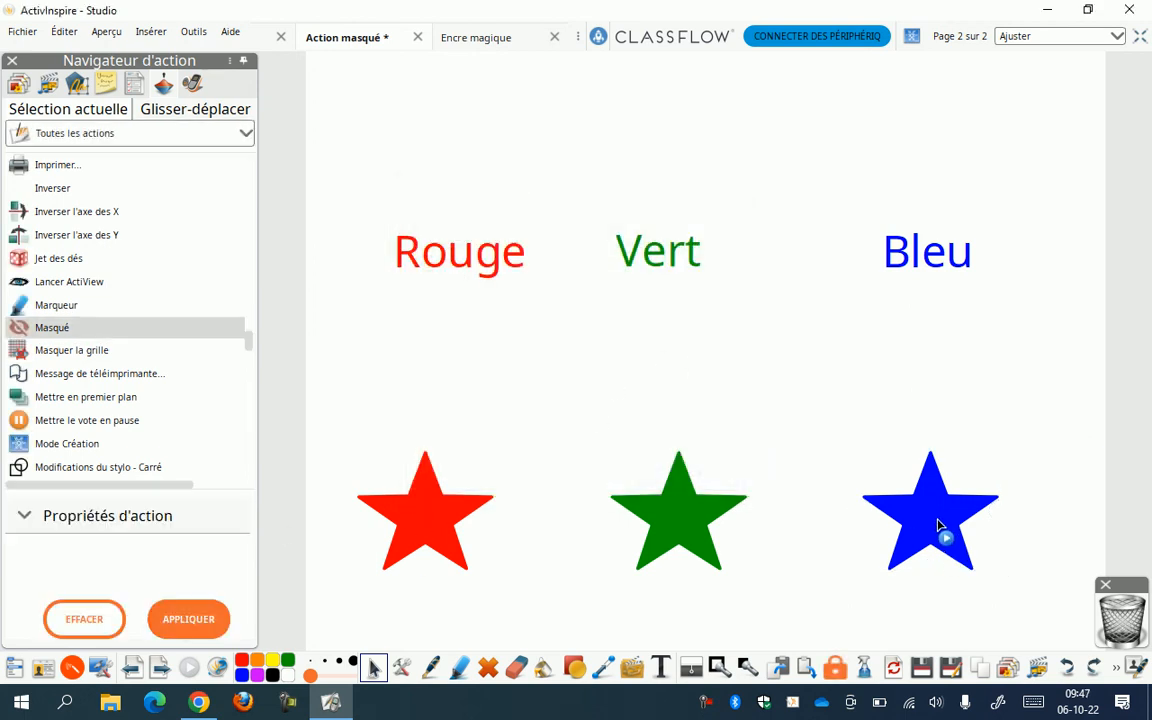
pyautogui.click(658, 275)
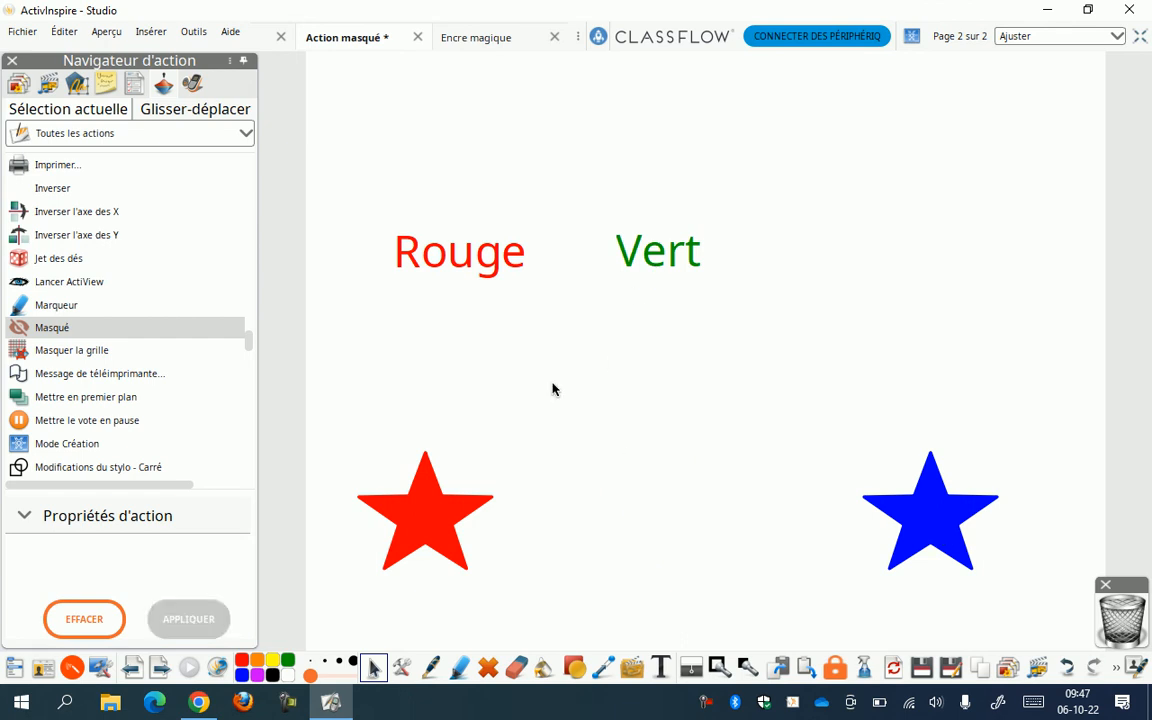
pyautogui.click(437, 535)
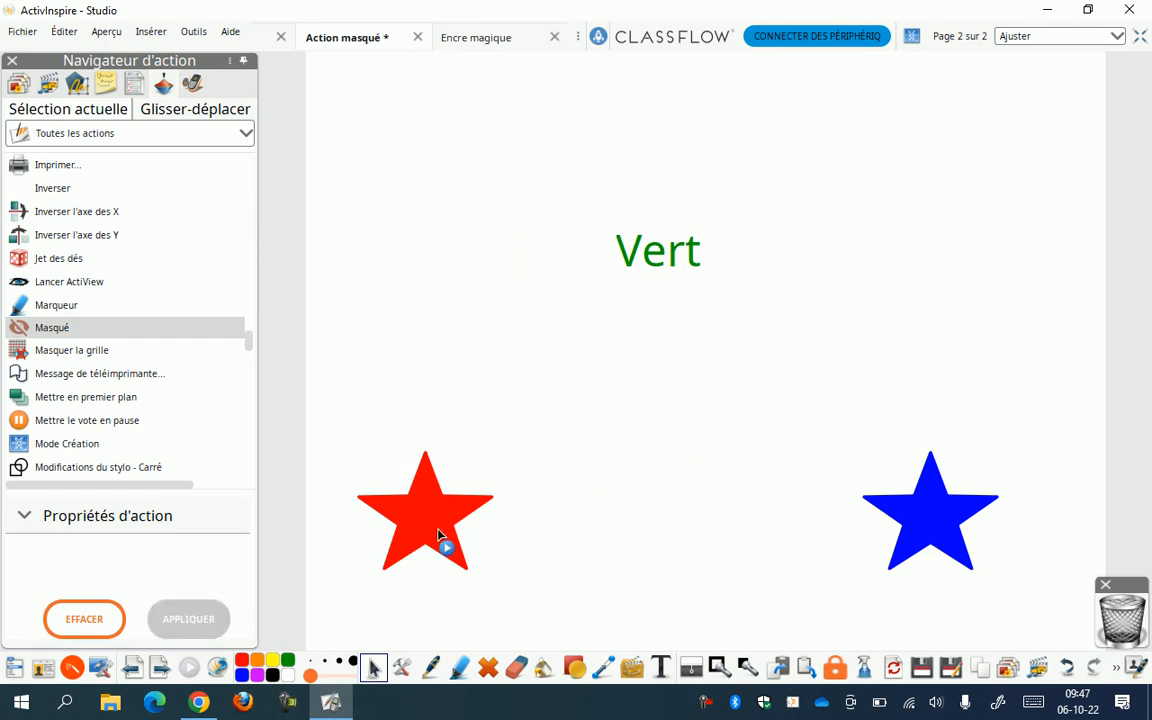